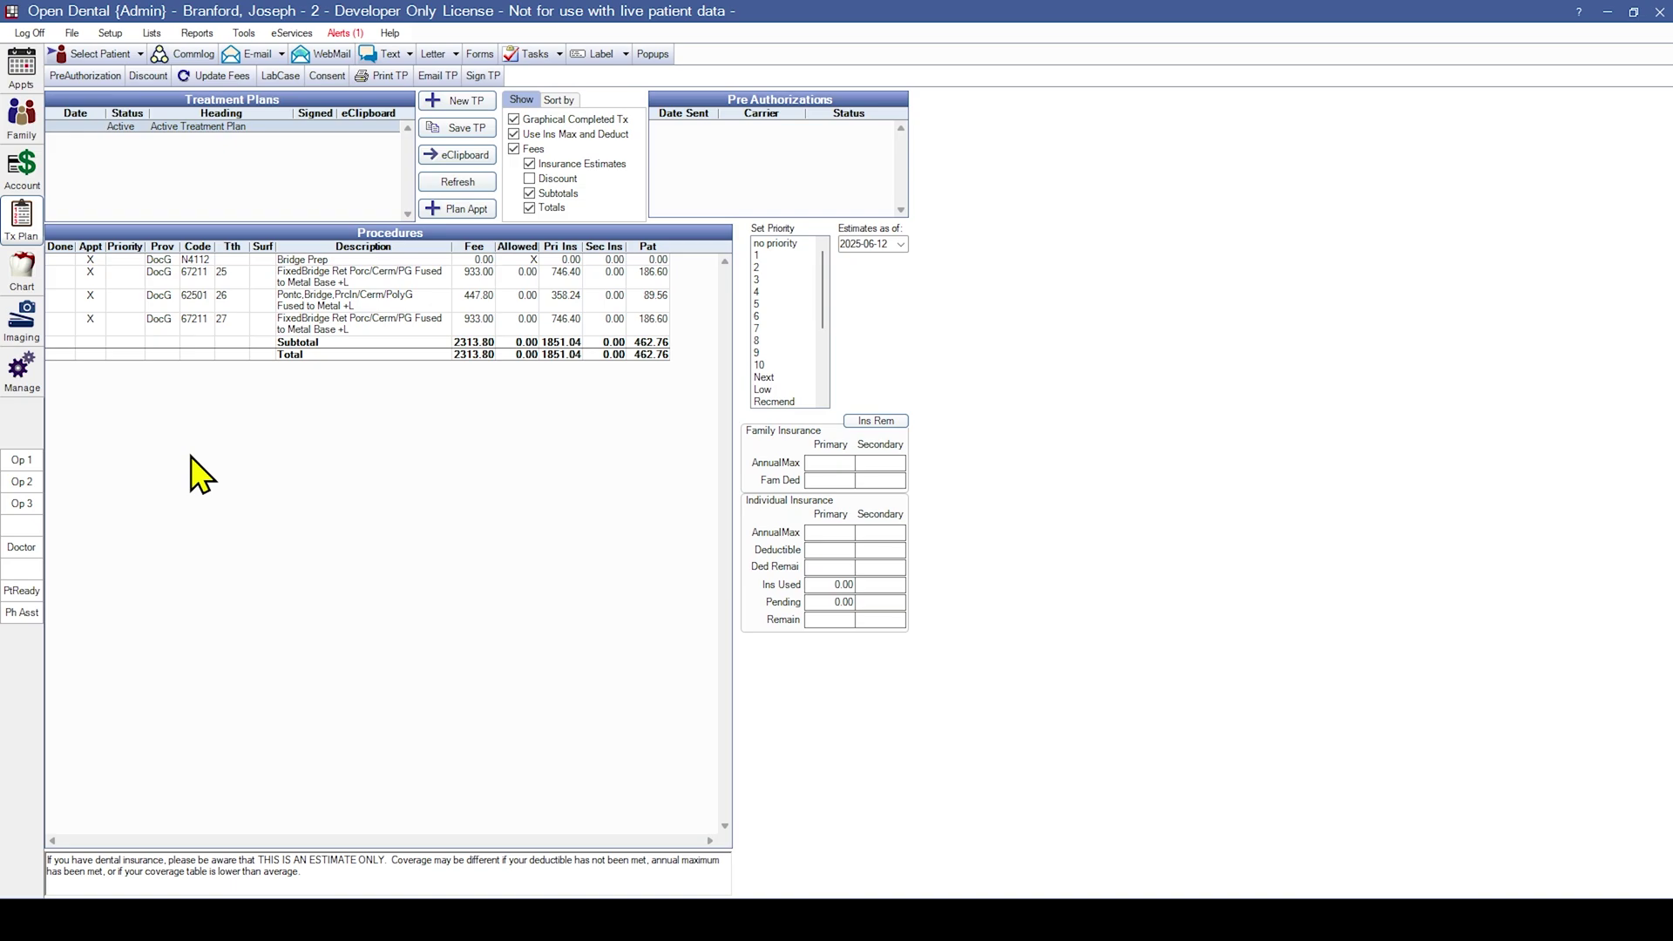
Look up Sun Life Financial in the insurance carriers list and review its details without changes
{"action": "left_click", "coordinate": [153, 34]}
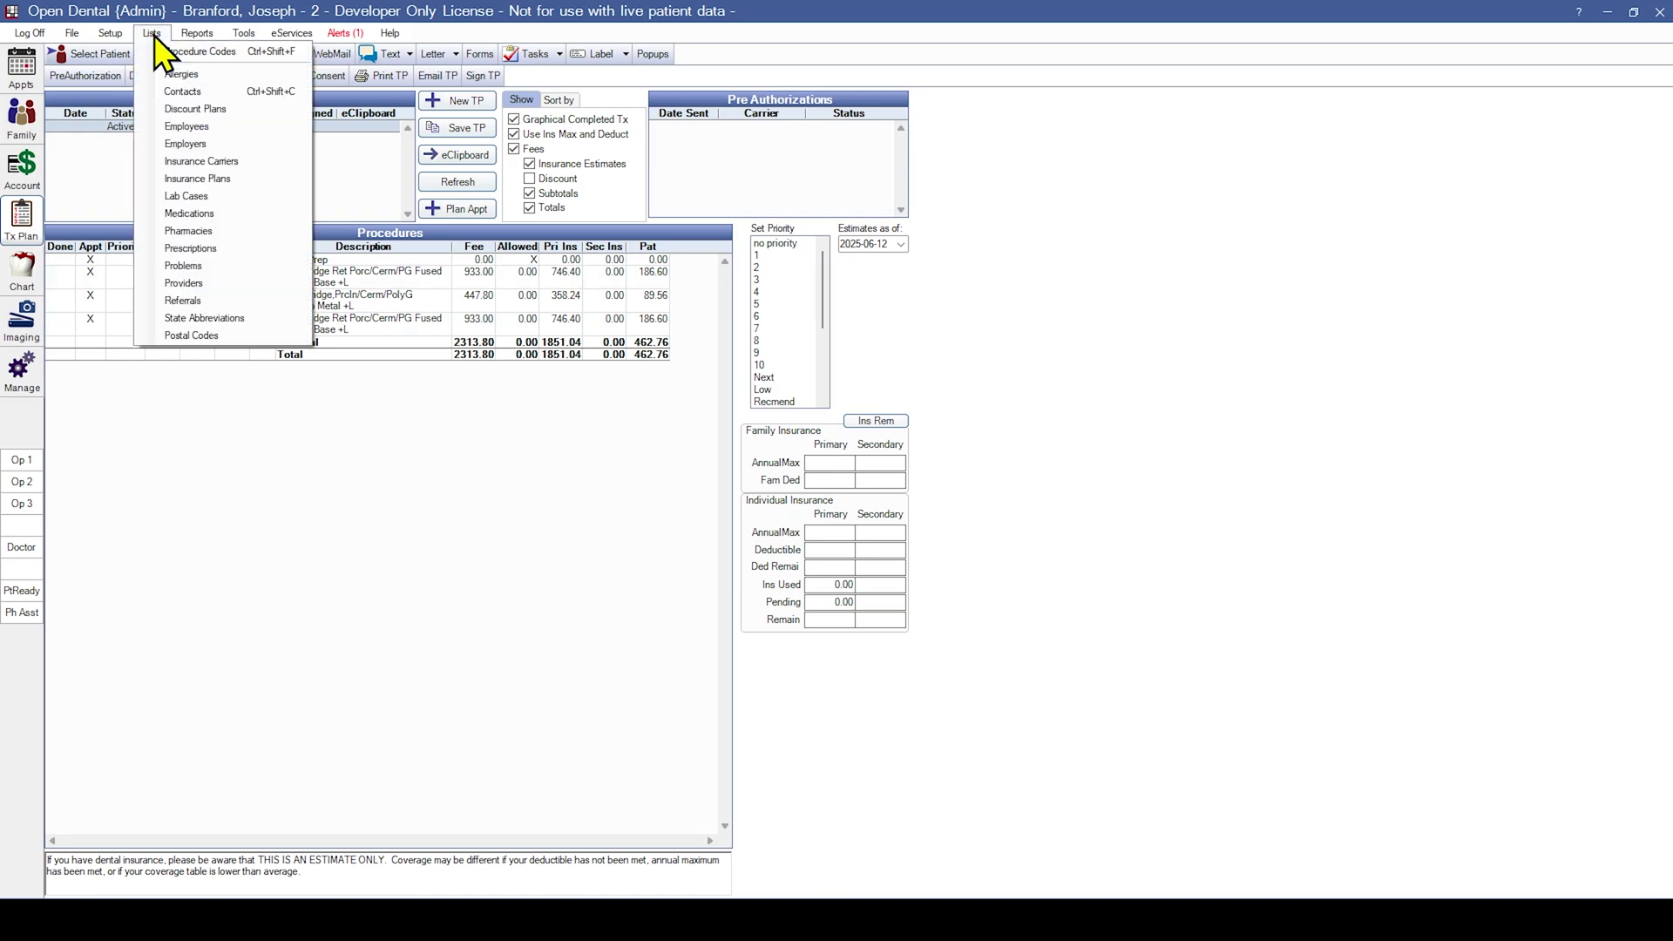
{"action": "left_click", "coordinate": [166, 162]}
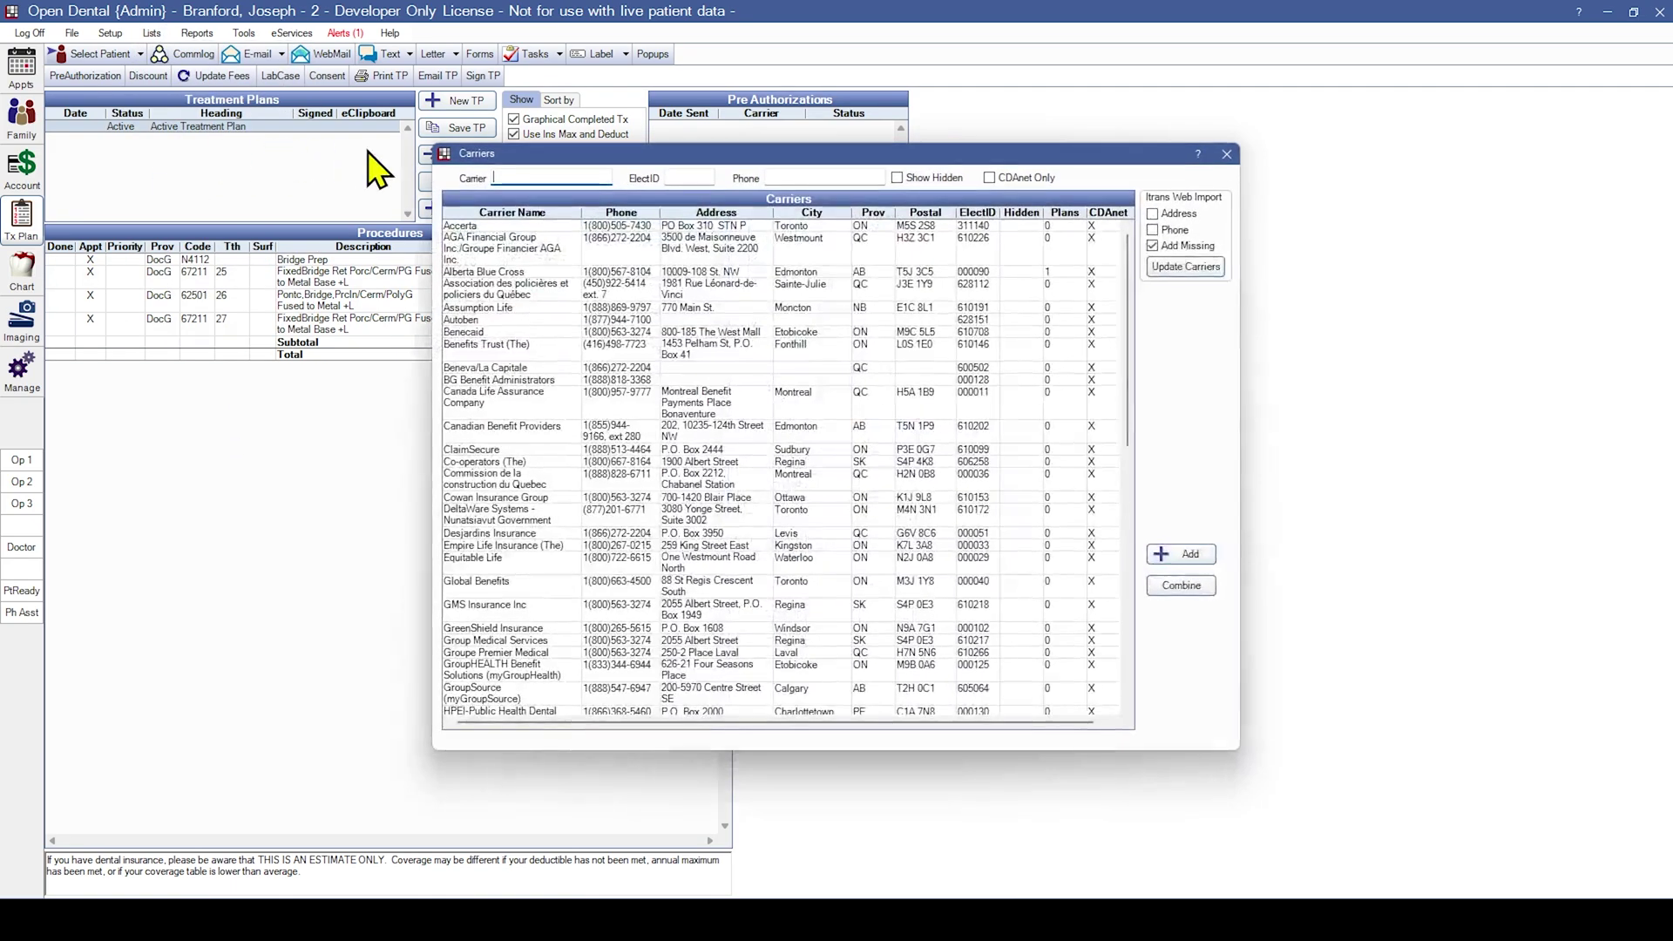
{"action": "left_click", "coordinate": [538, 178]}
{"action": "type", "text": "Sun Life"}
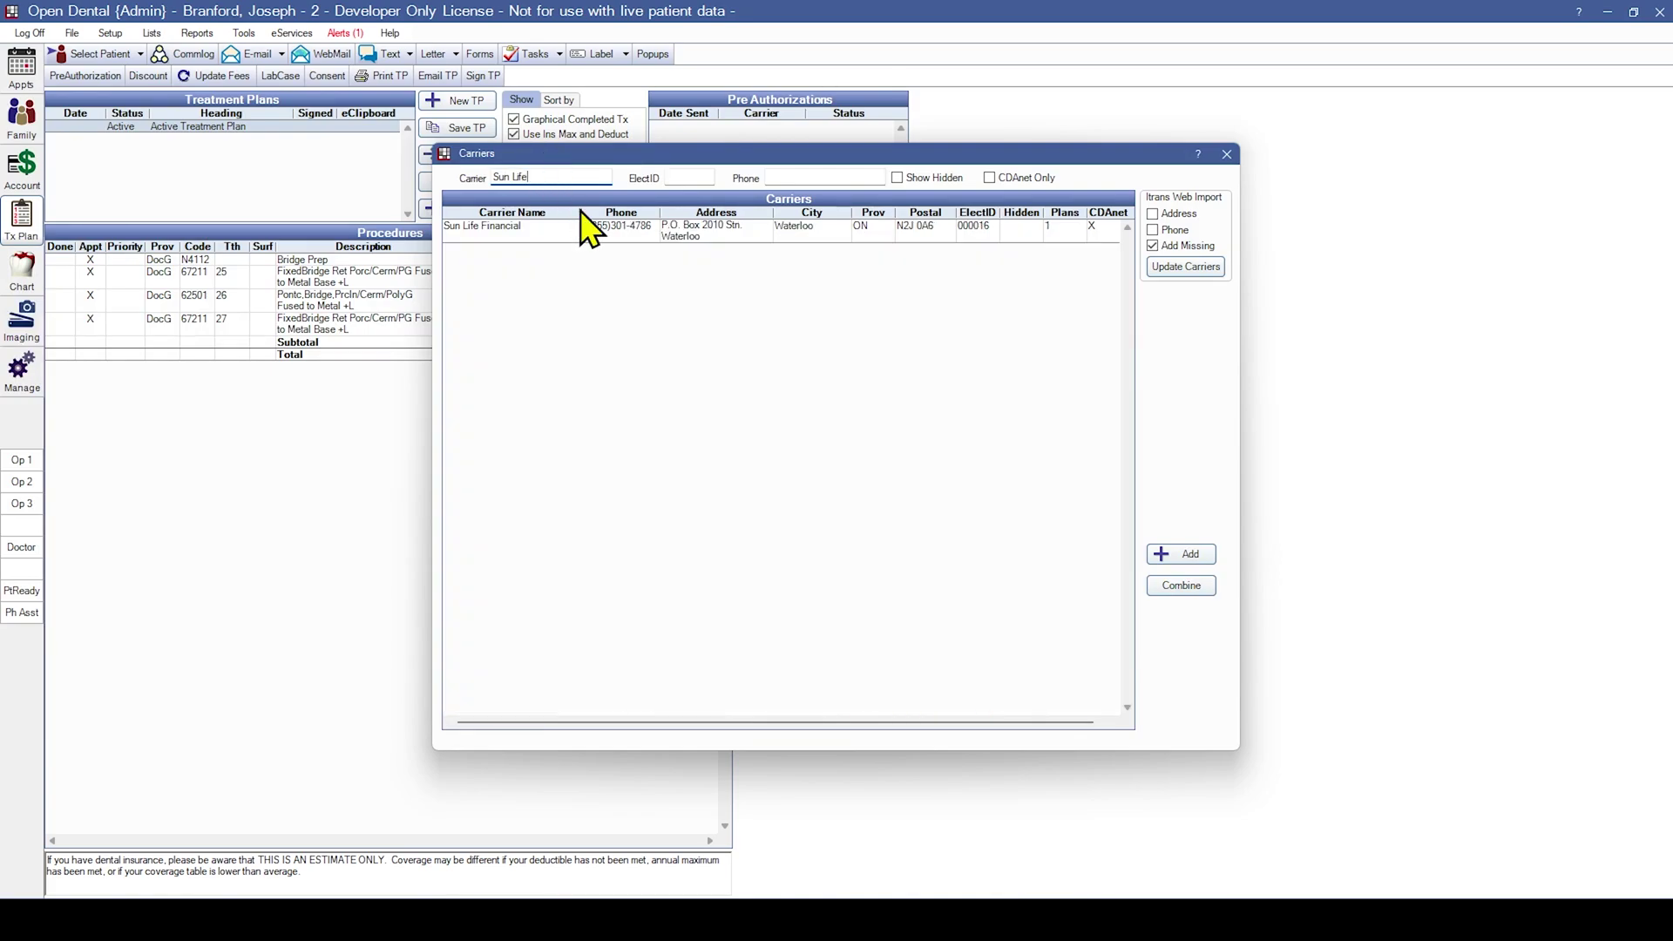
{"action": "double_click", "coordinate": [550, 234]}
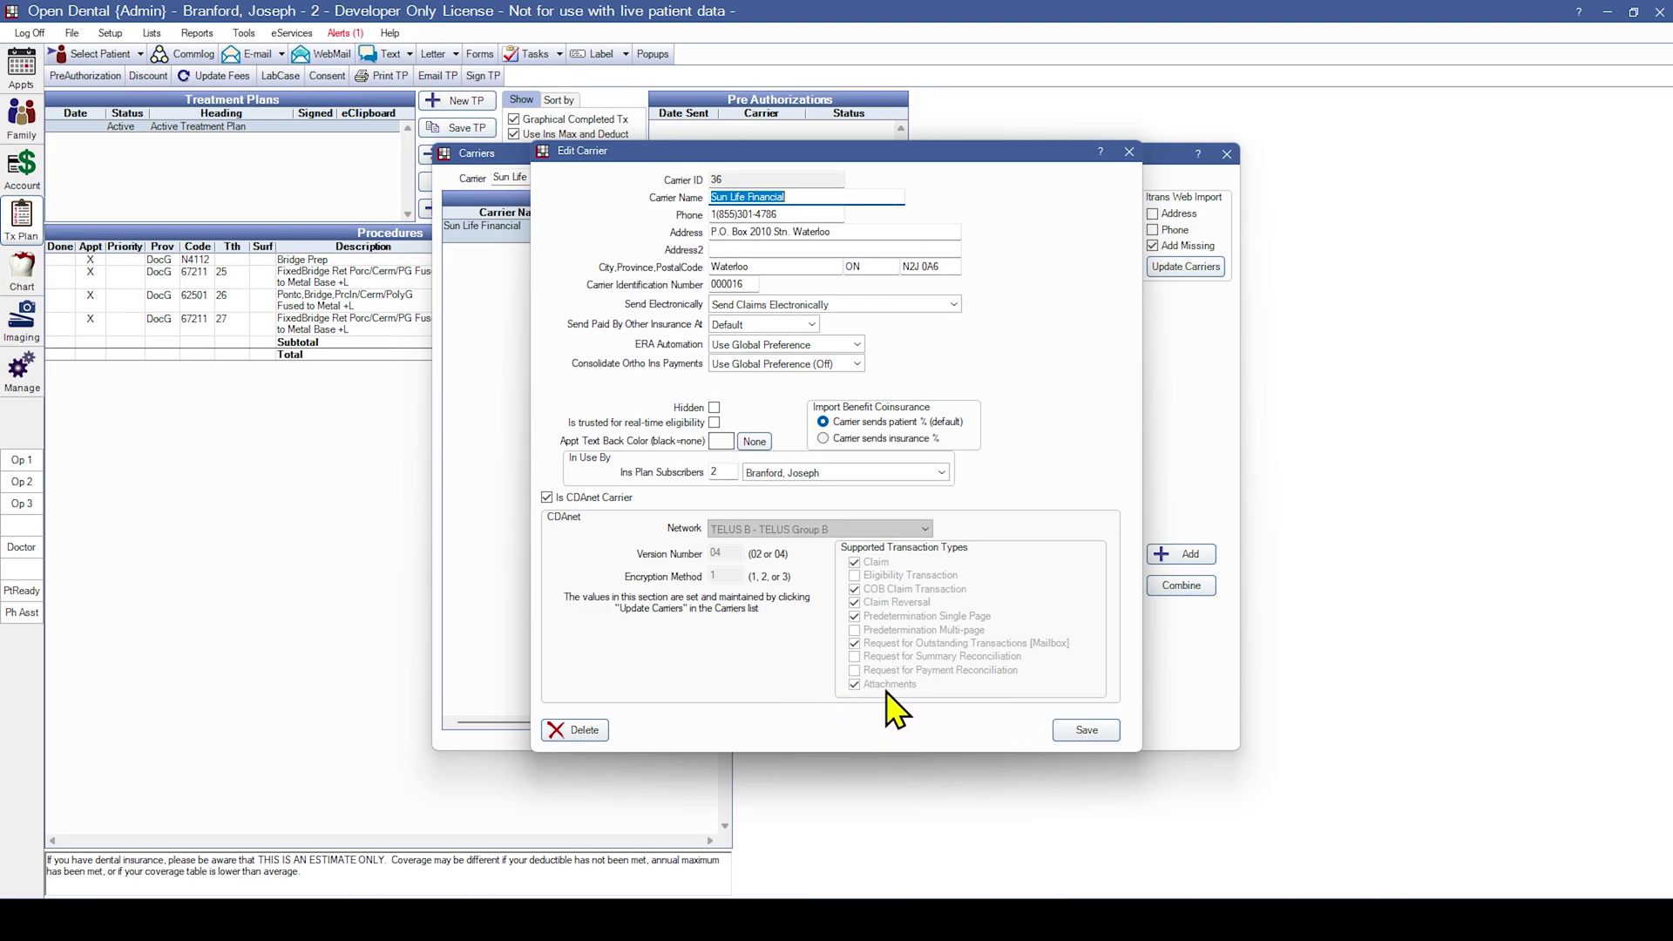
{"action": "left_click", "coordinate": [1126, 152]}
{"action": "left_click", "coordinate": [1225, 155]}
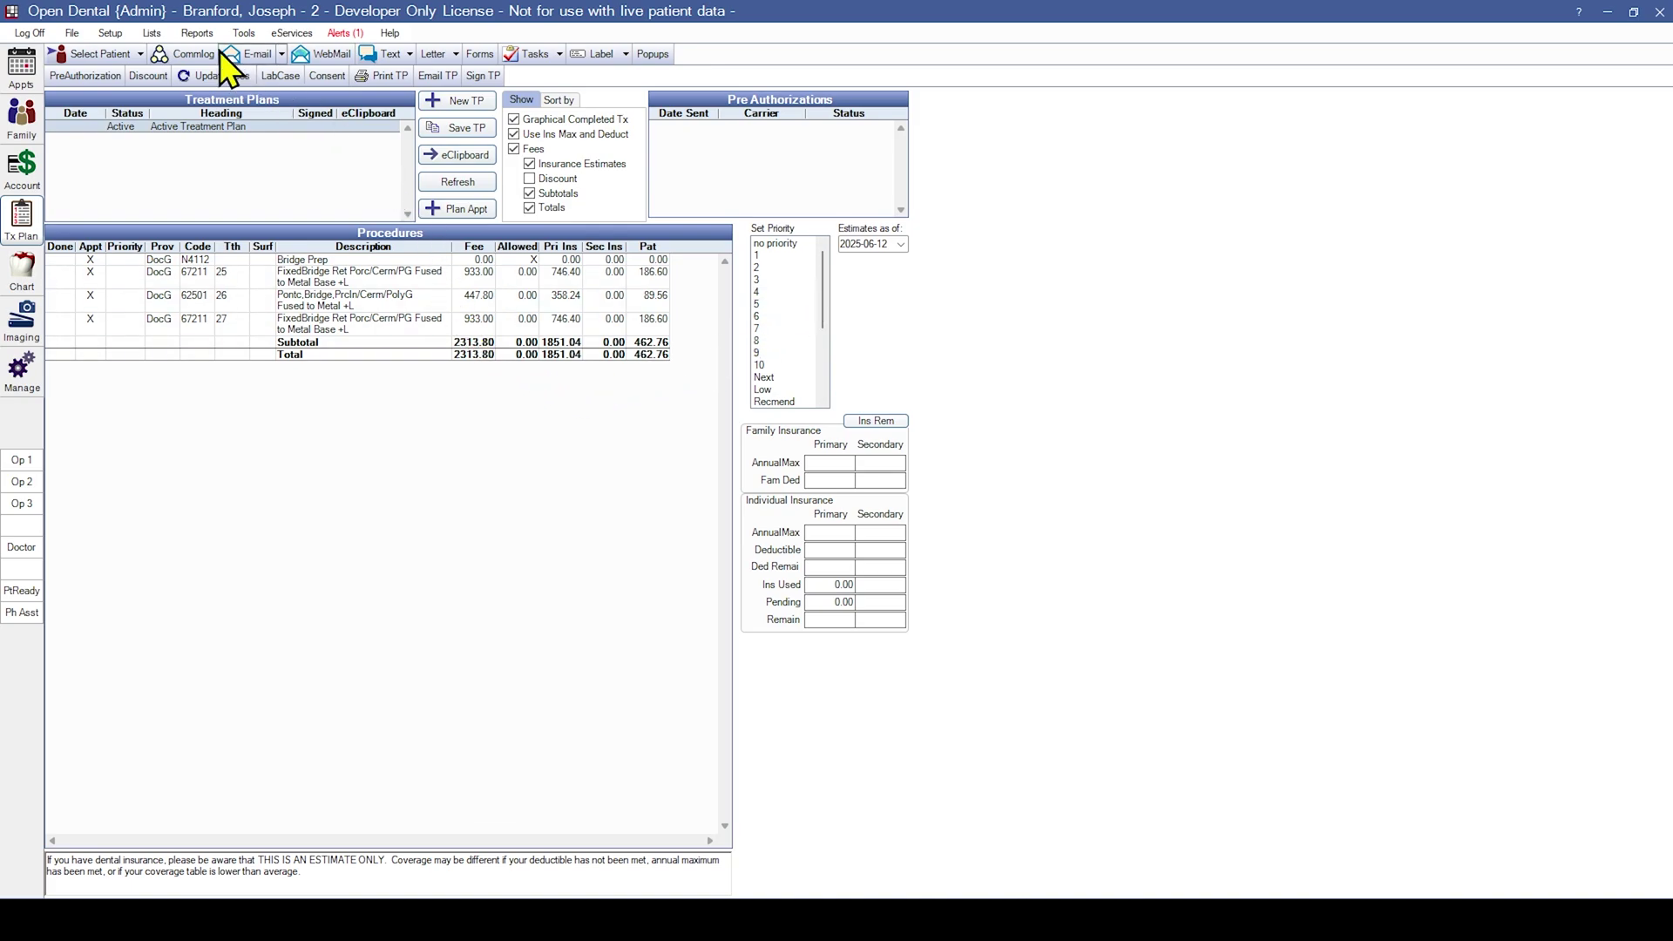
Review and save the Claim Attachments image category in the definitions settings
{"action": "left_click", "coordinate": [111, 34]}
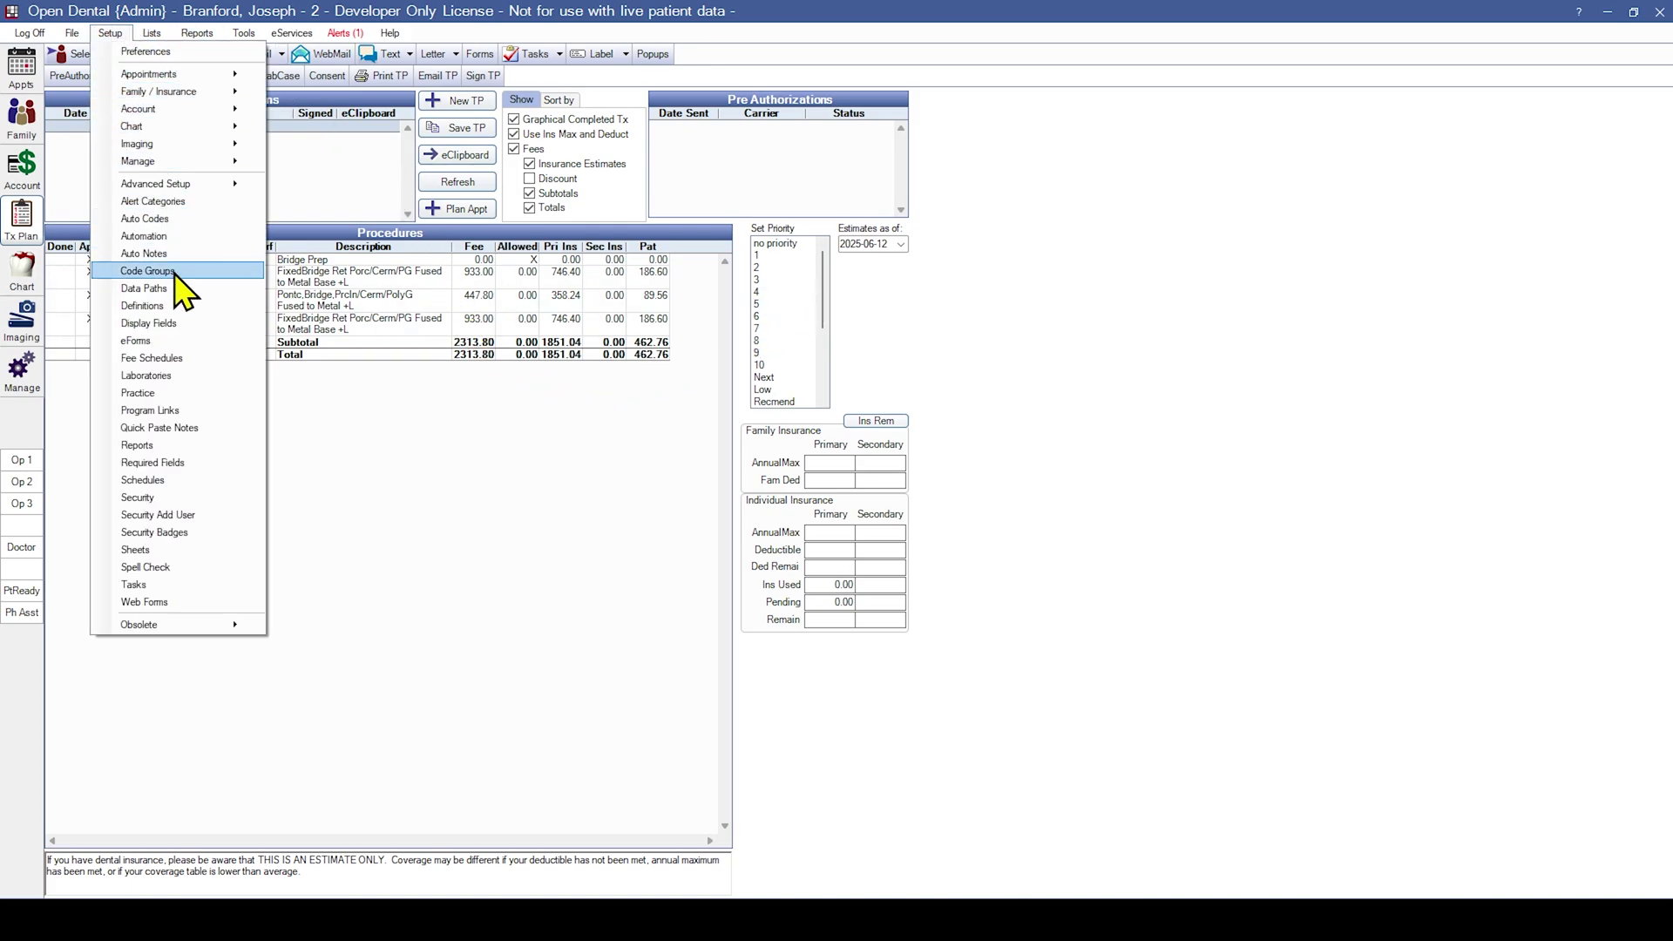
{"action": "left_click", "coordinate": [166, 306]}
{"action": "left_click", "coordinate": [566, 447]}
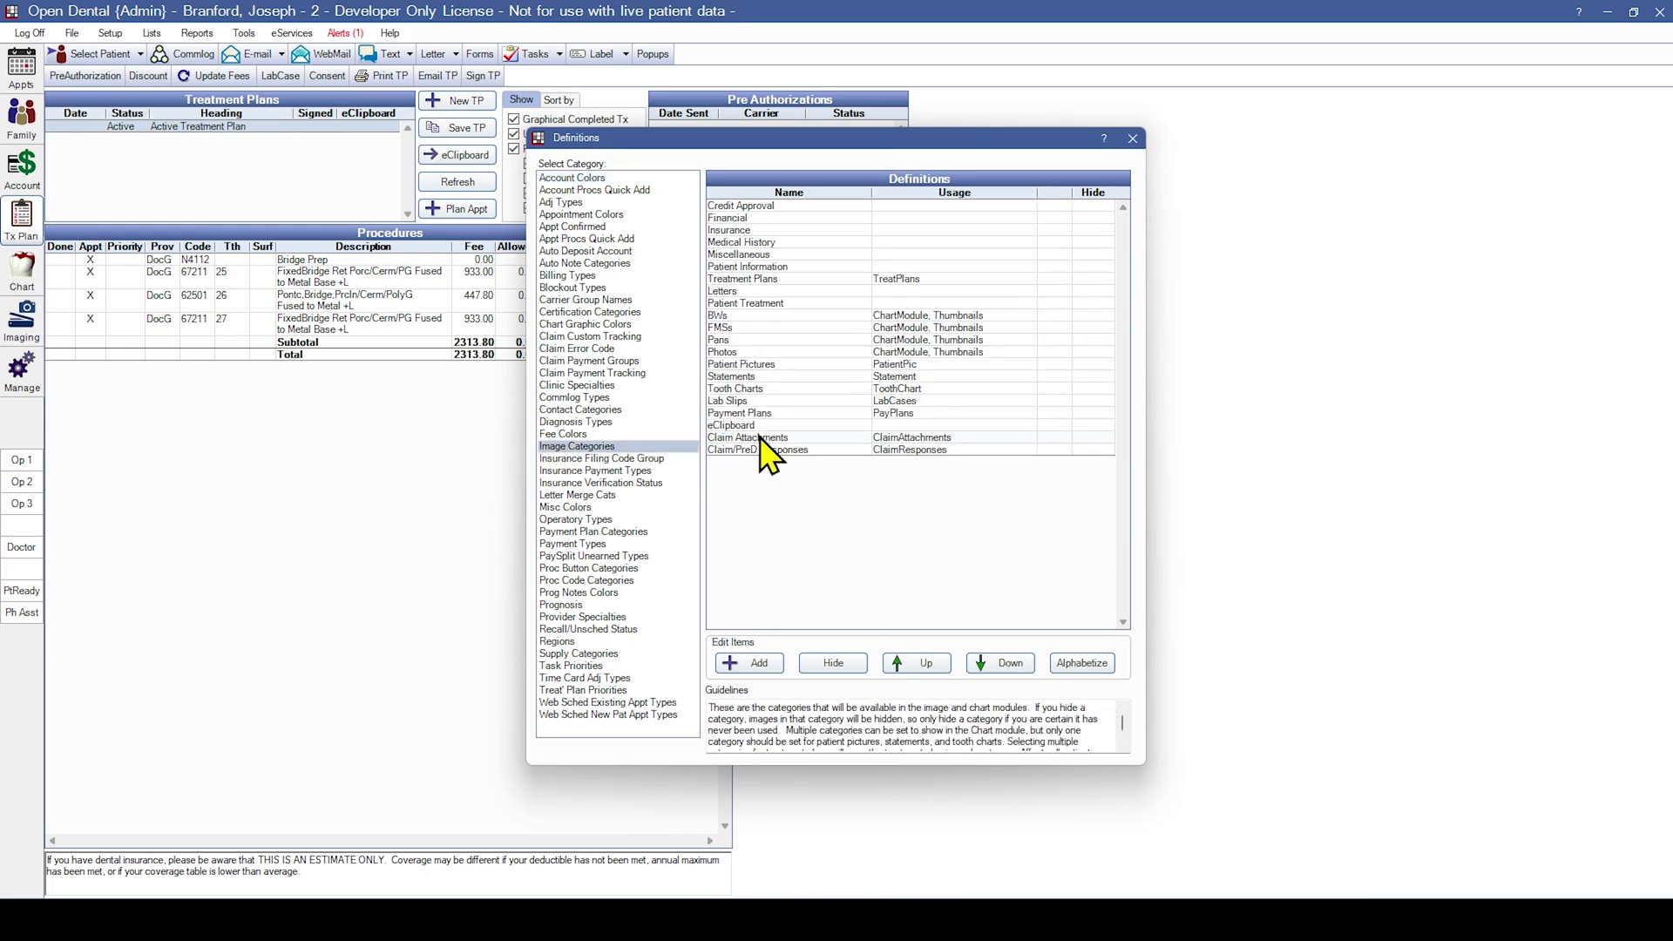
{"action": "left_click", "coordinate": [935, 437]}
{"action": "double_click", "coordinate": [935, 438]}
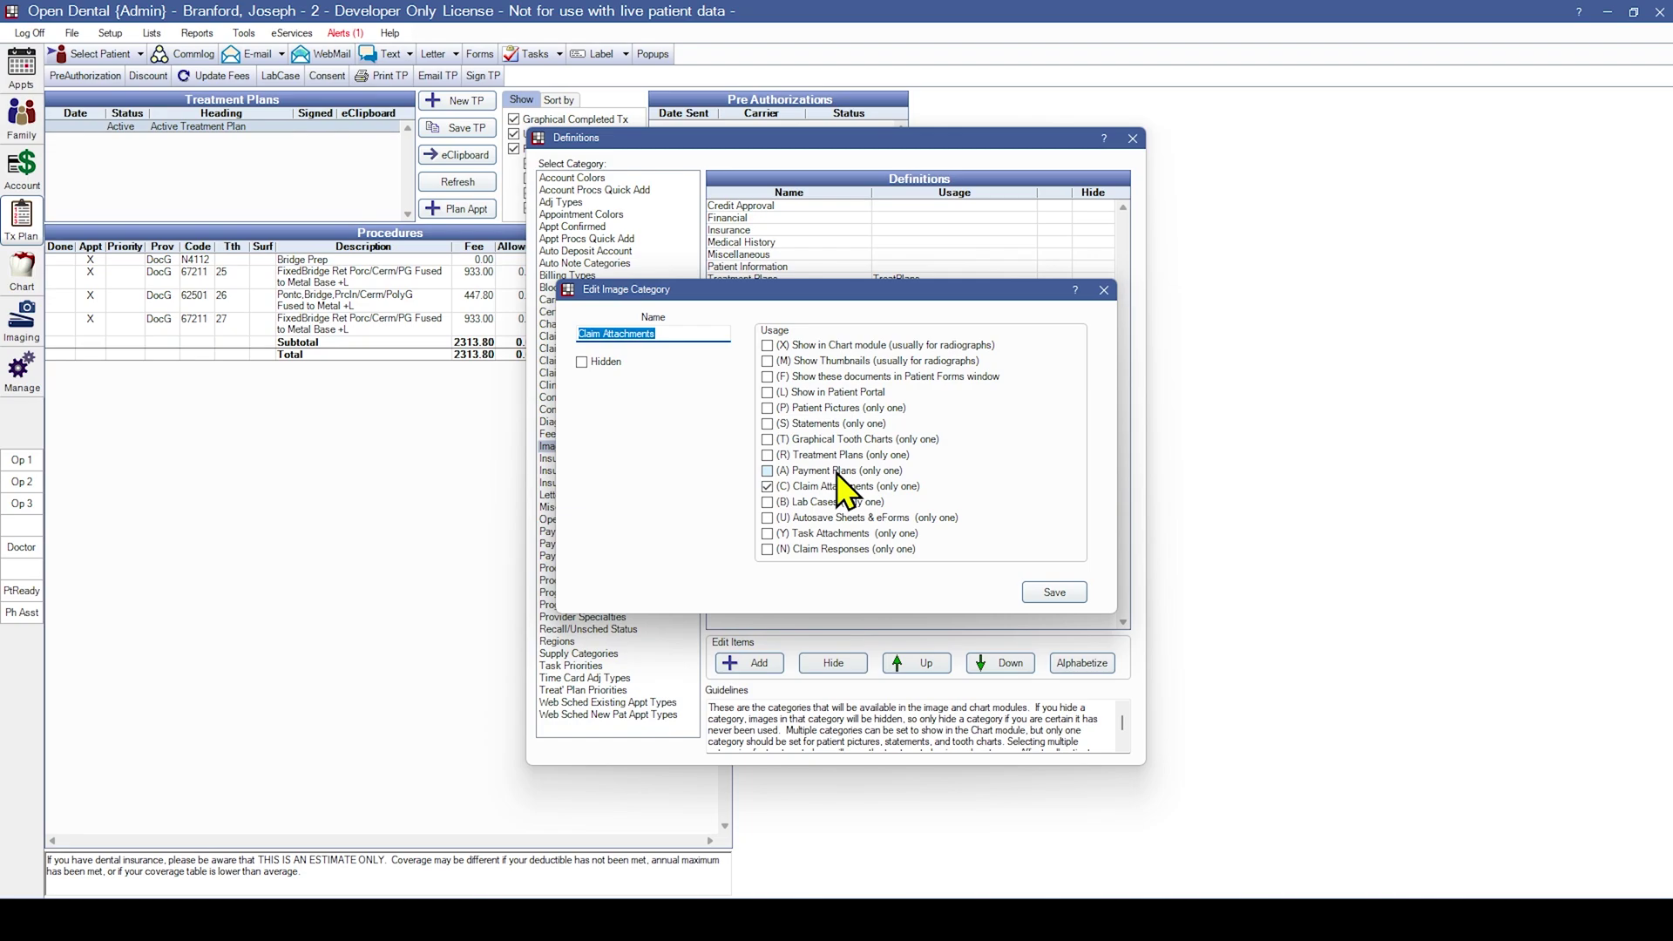
{"action": "left_click", "coordinate": [1037, 589]}
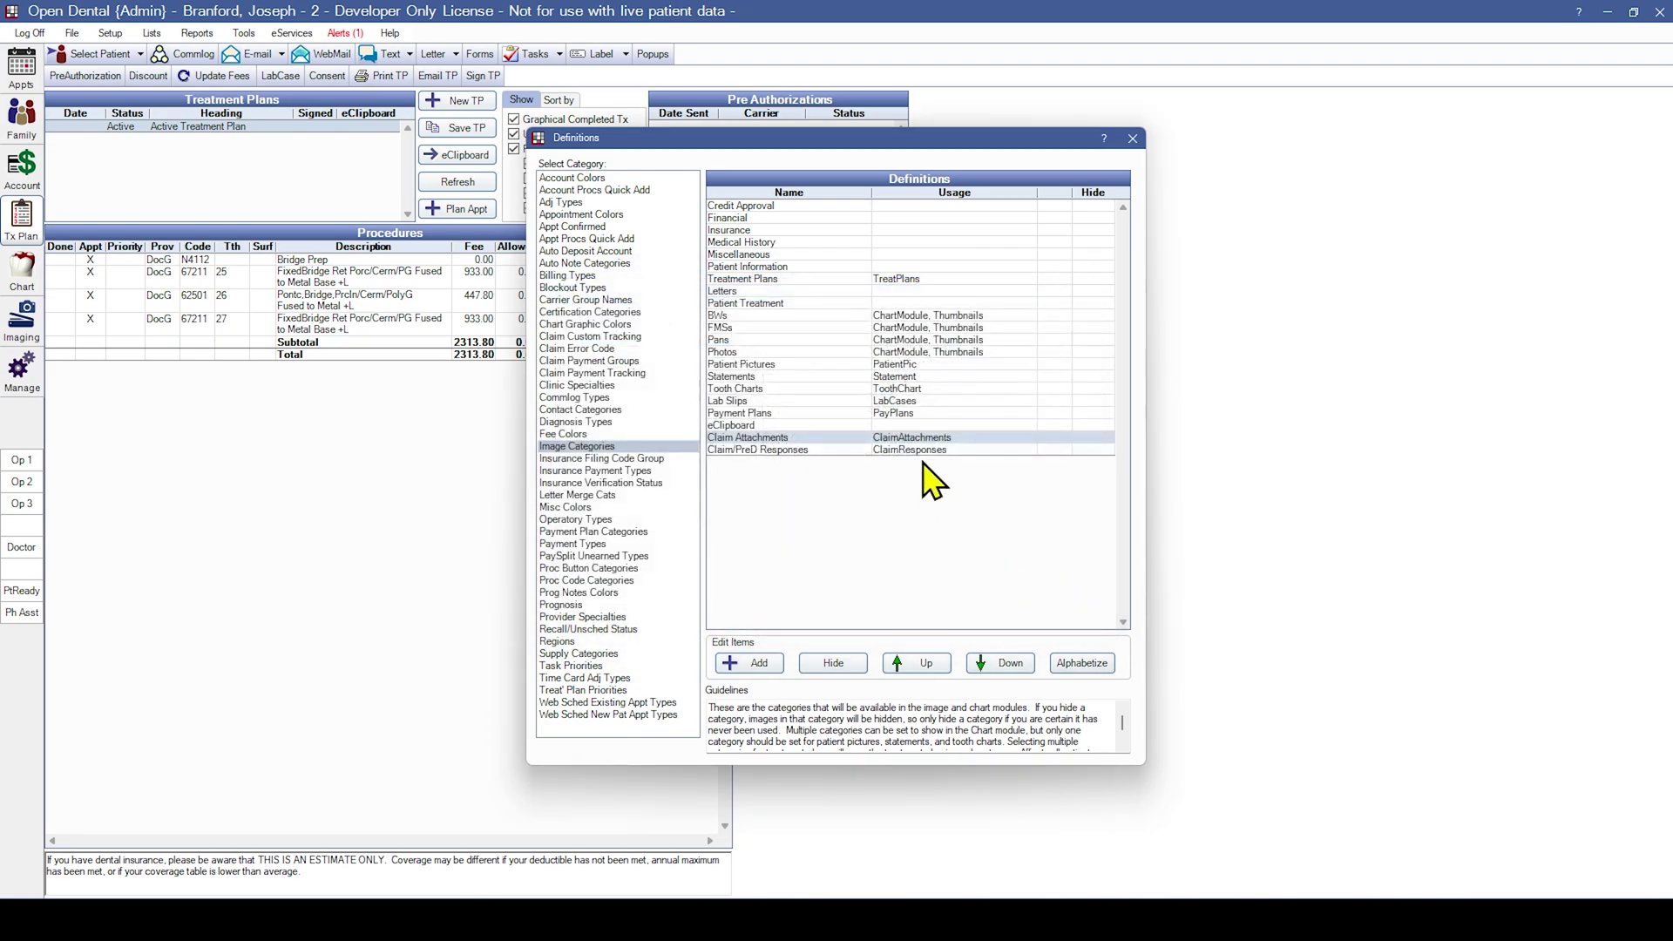
{"action": "left_click", "coordinate": [1132, 138]}
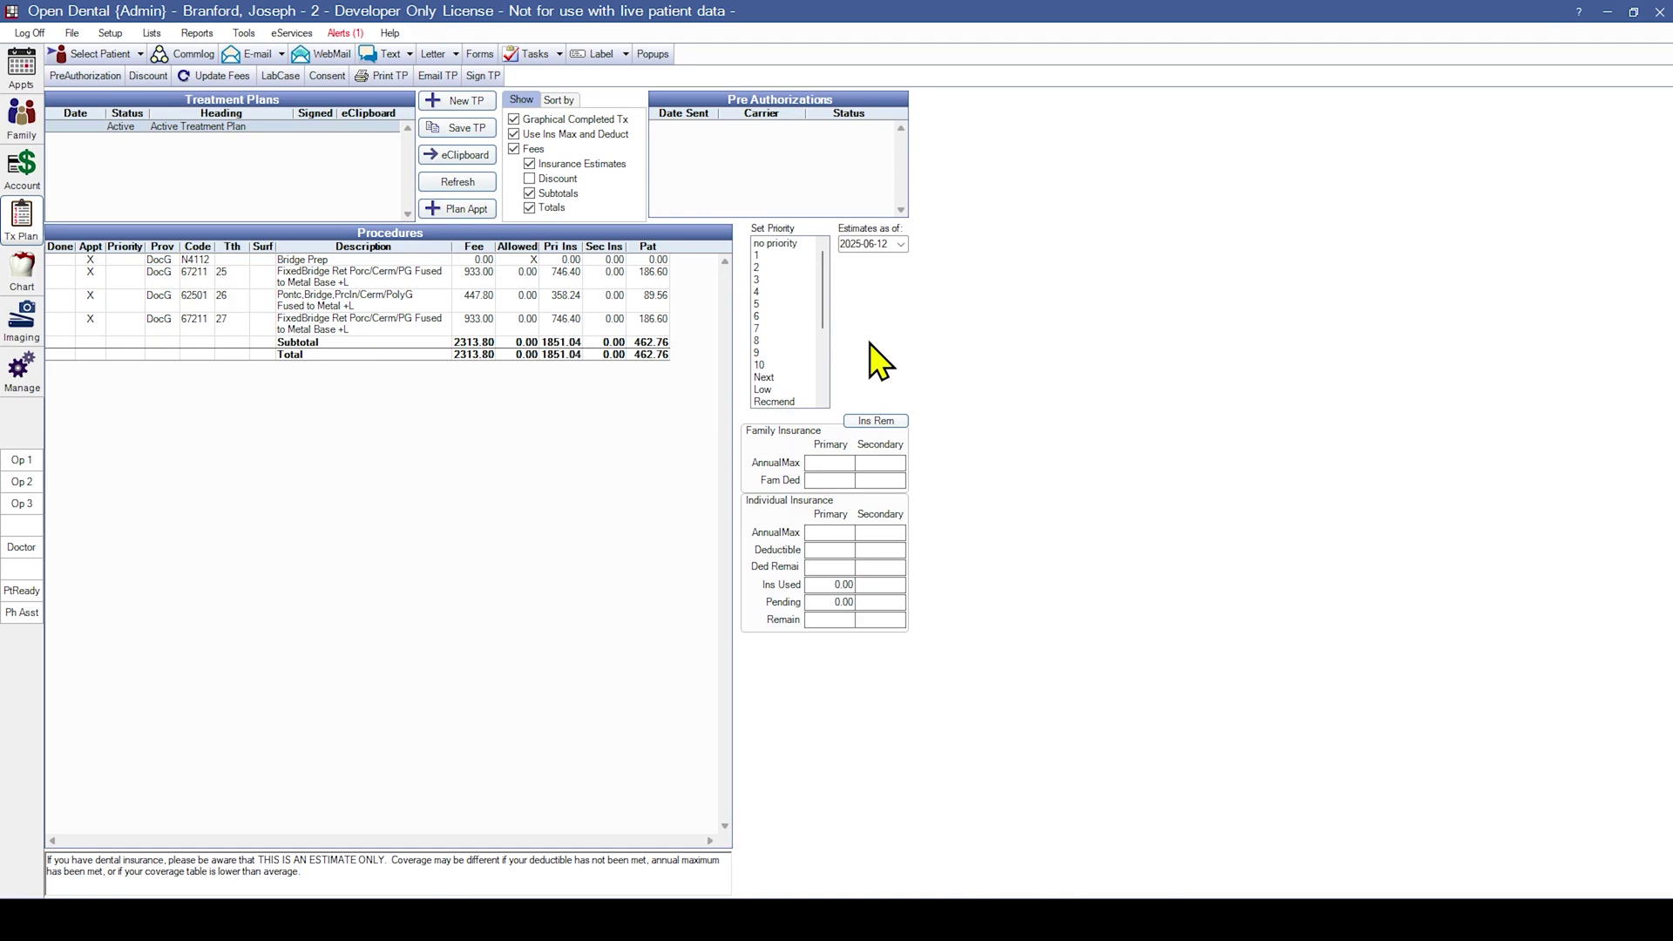
Create a preauthorization for the tooth 25 bridge retainer and send it electronically to Sun Life
{"action": "left_click", "coordinate": [373, 276]}
{"action": "left_click", "coordinate": [107, 75]}
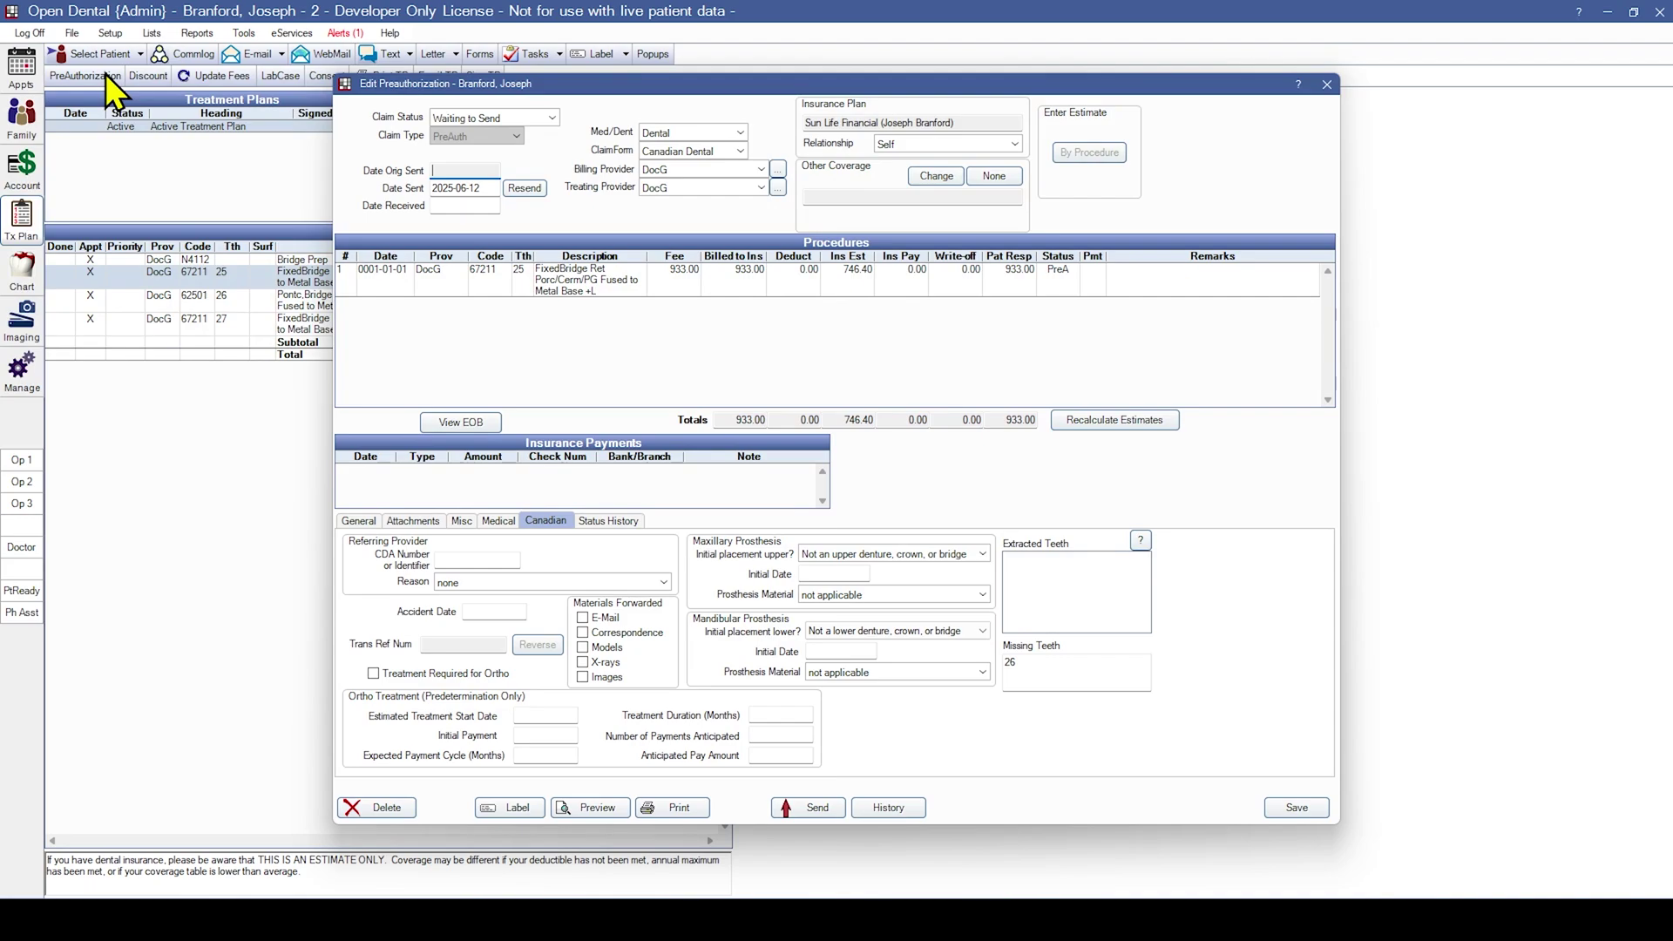
{"action": "left_click", "coordinate": [816, 808]}
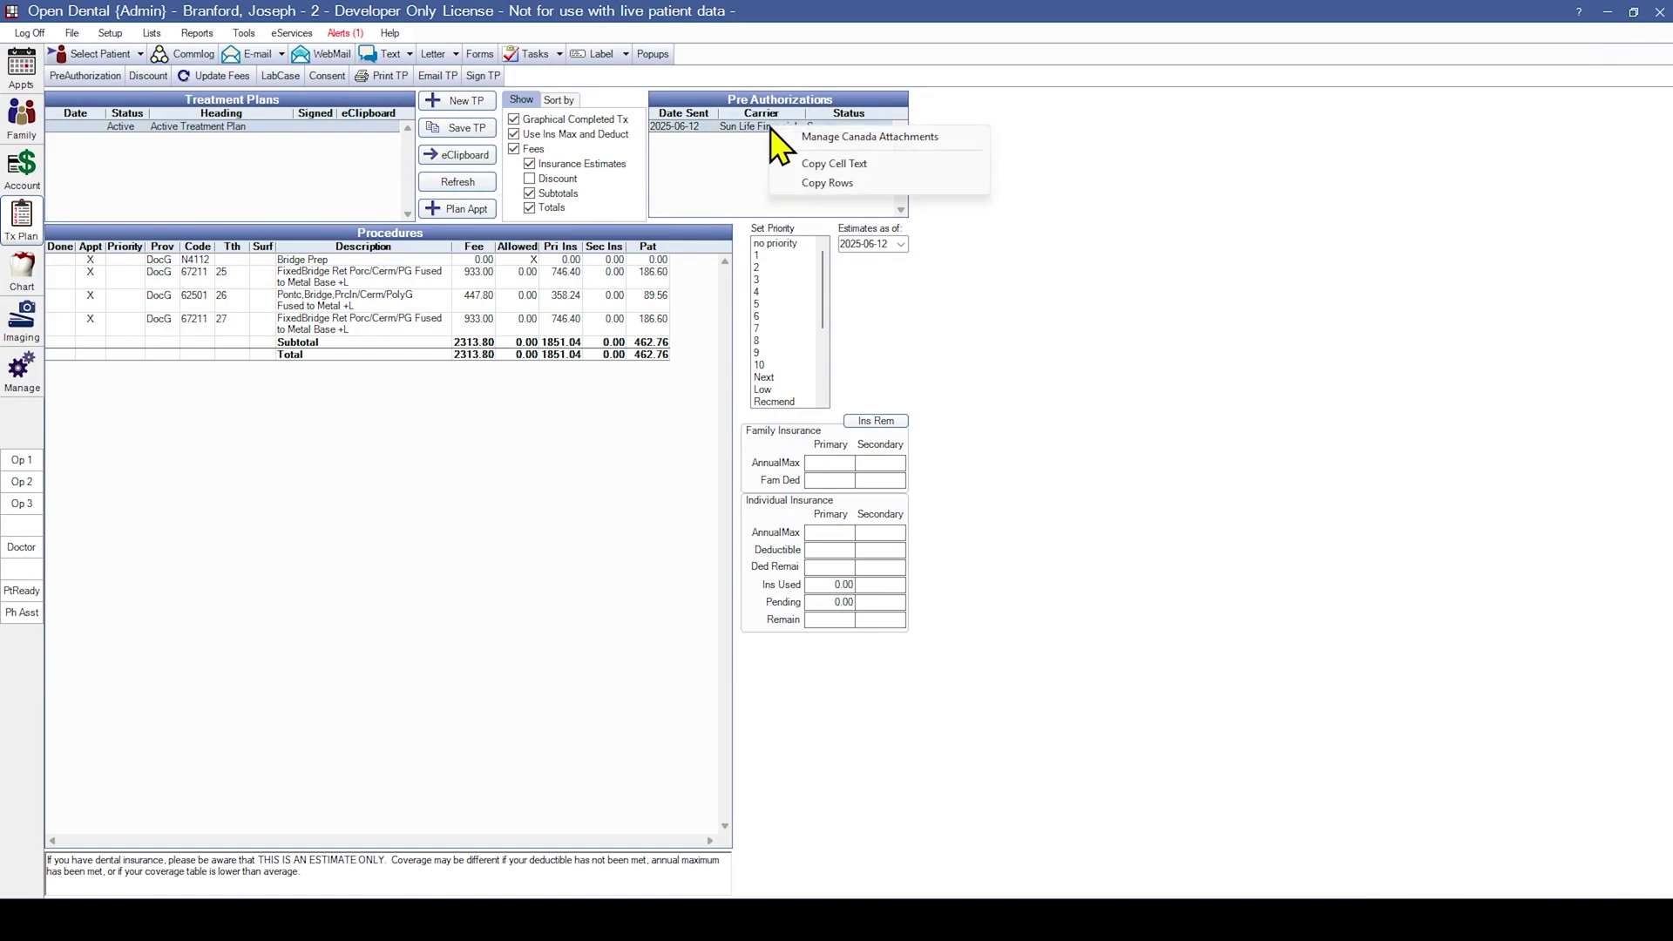
Attach an existing Claim Attachments image (559.92 KB PNG) to the Sun Life preauthorization
{"action": "left_click", "coordinate": [842, 141]}
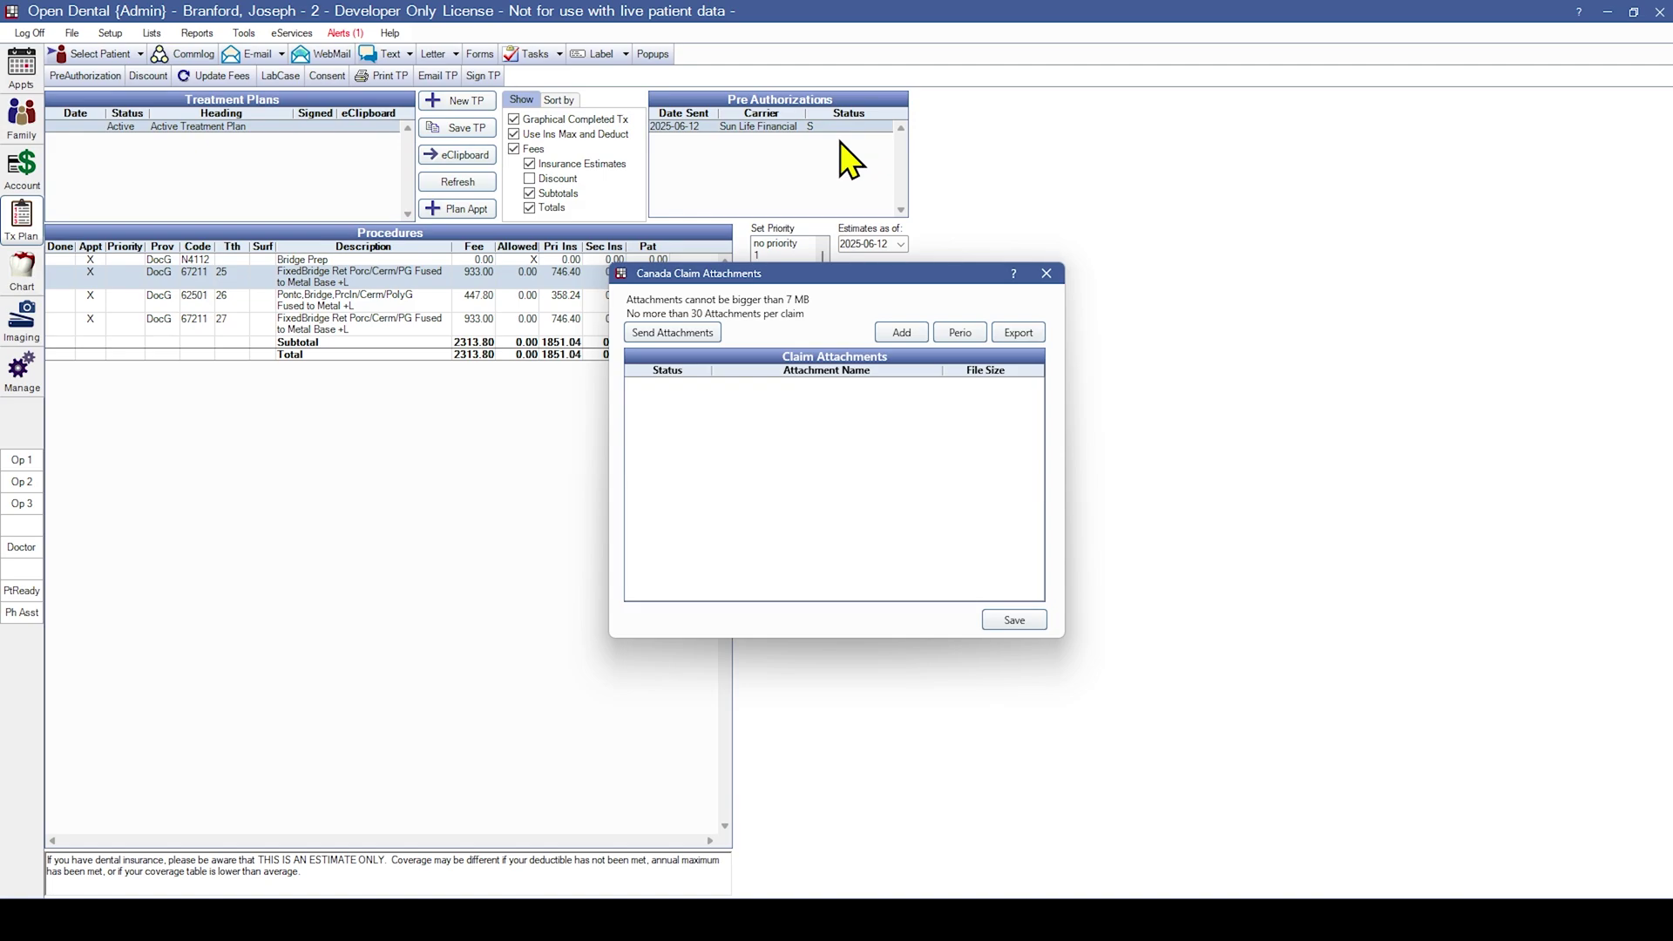
{"action": "left_click", "coordinate": [902, 331]}
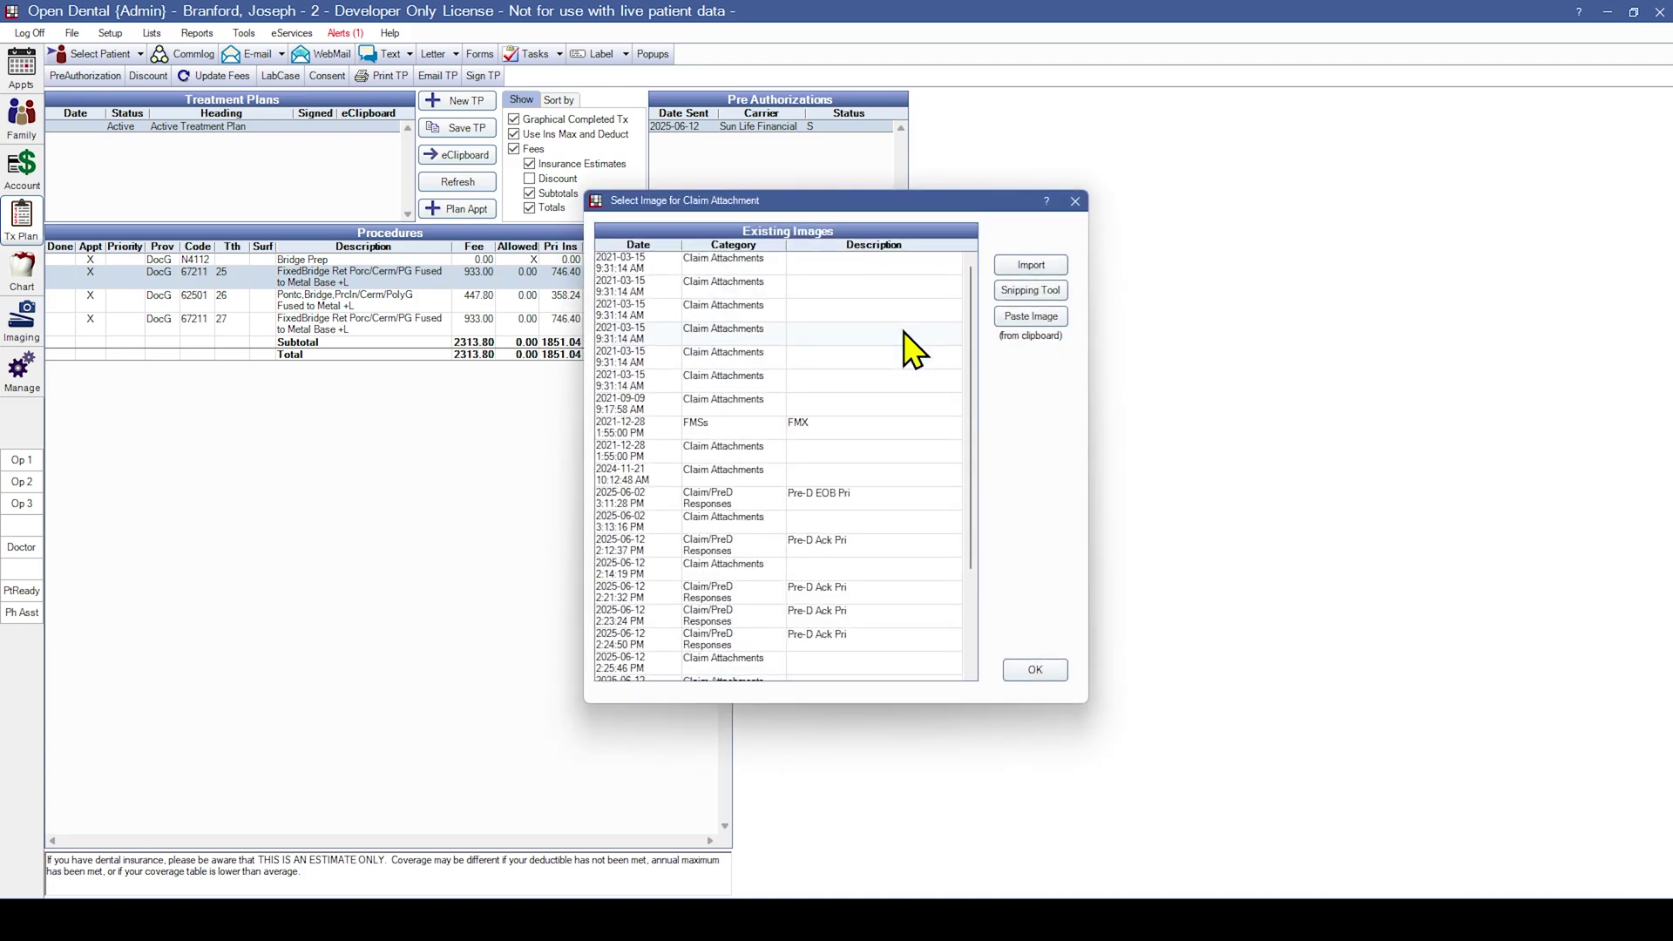
{"action": "left_click", "coordinate": [867, 430]}
{"action": "left_click", "coordinate": [1023, 672]}
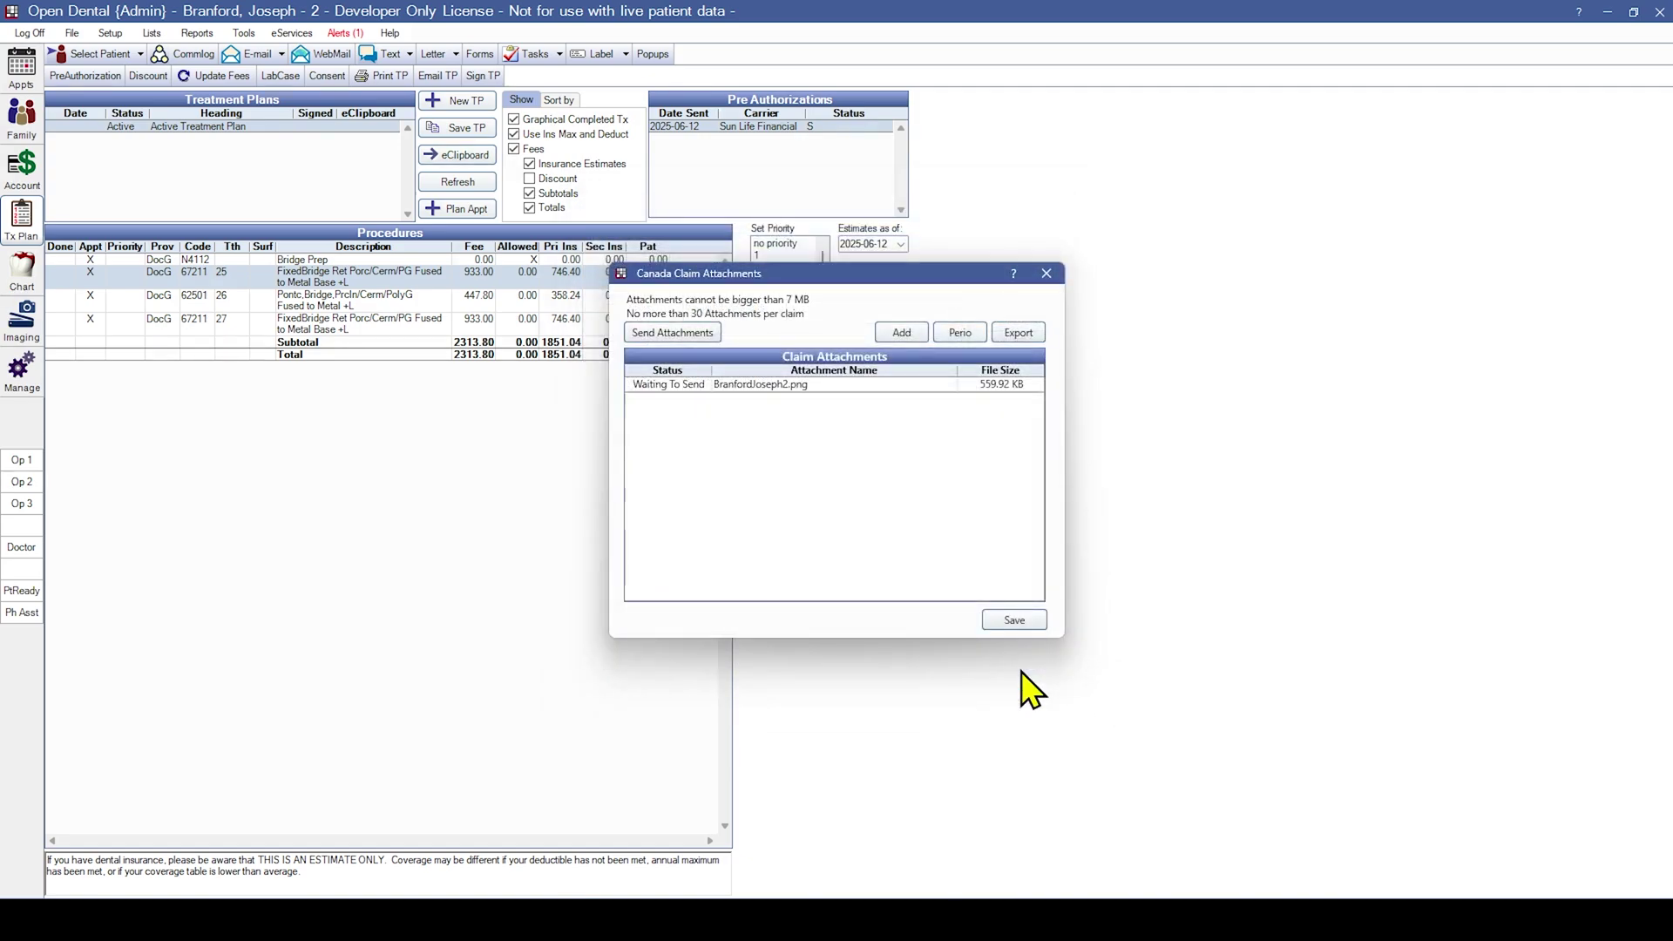
Import the X-ray image named 1 from disk as a second attachment
{"action": "left_click", "coordinate": [902, 333]}
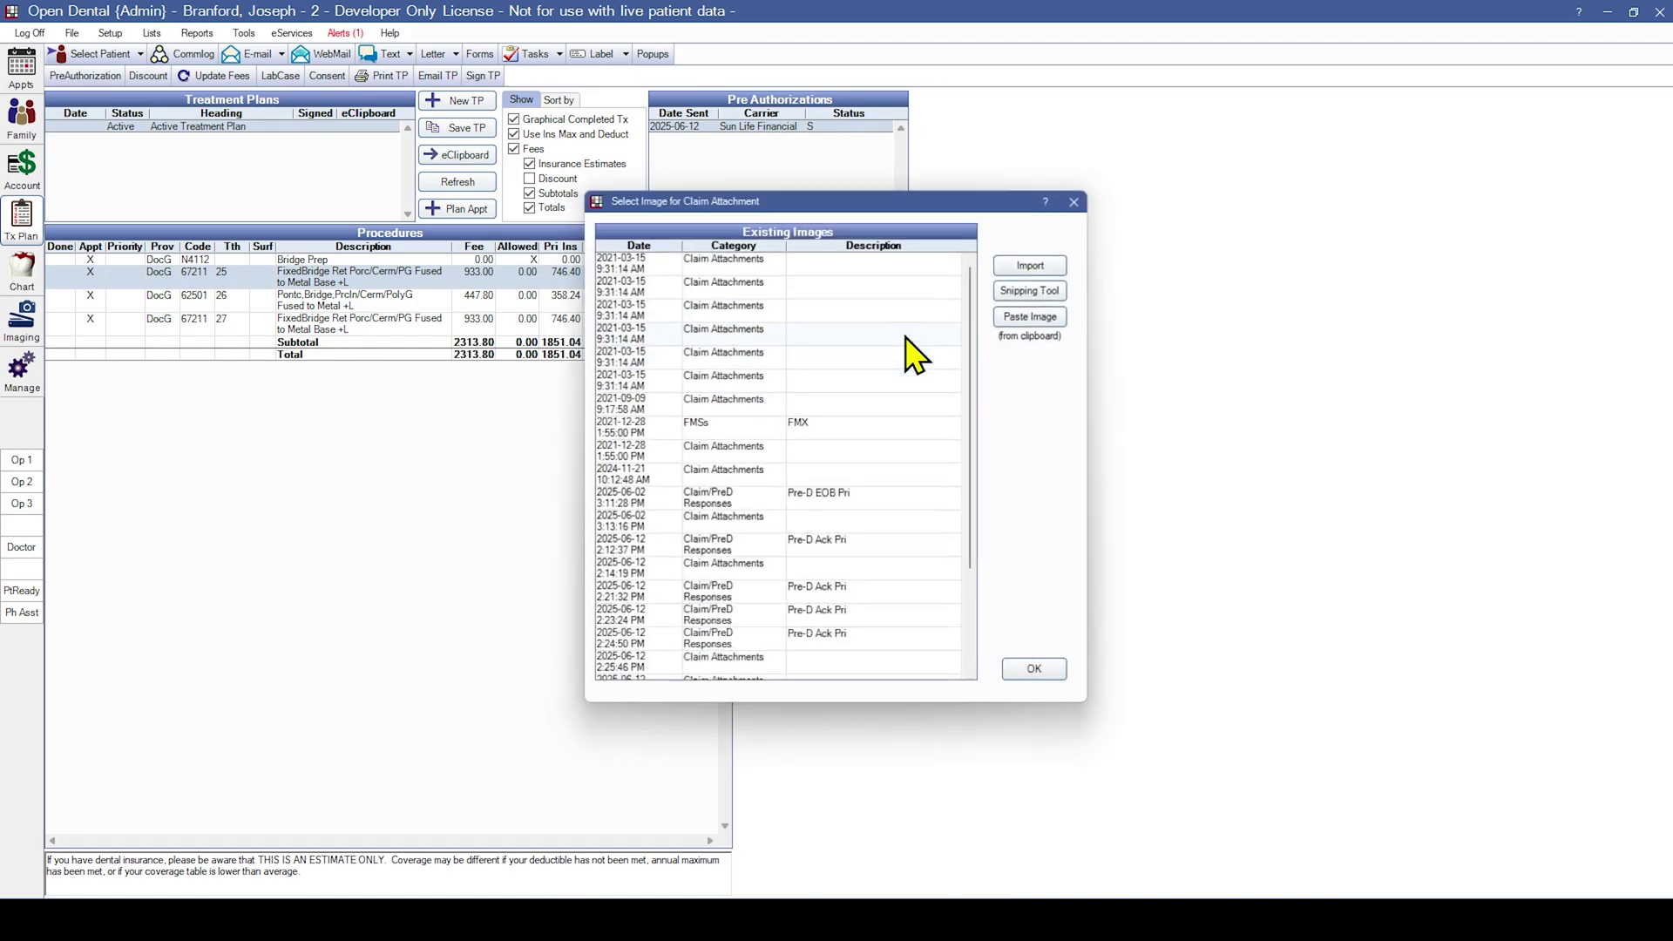
{"action": "left_click", "coordinate": [1010, 270]}
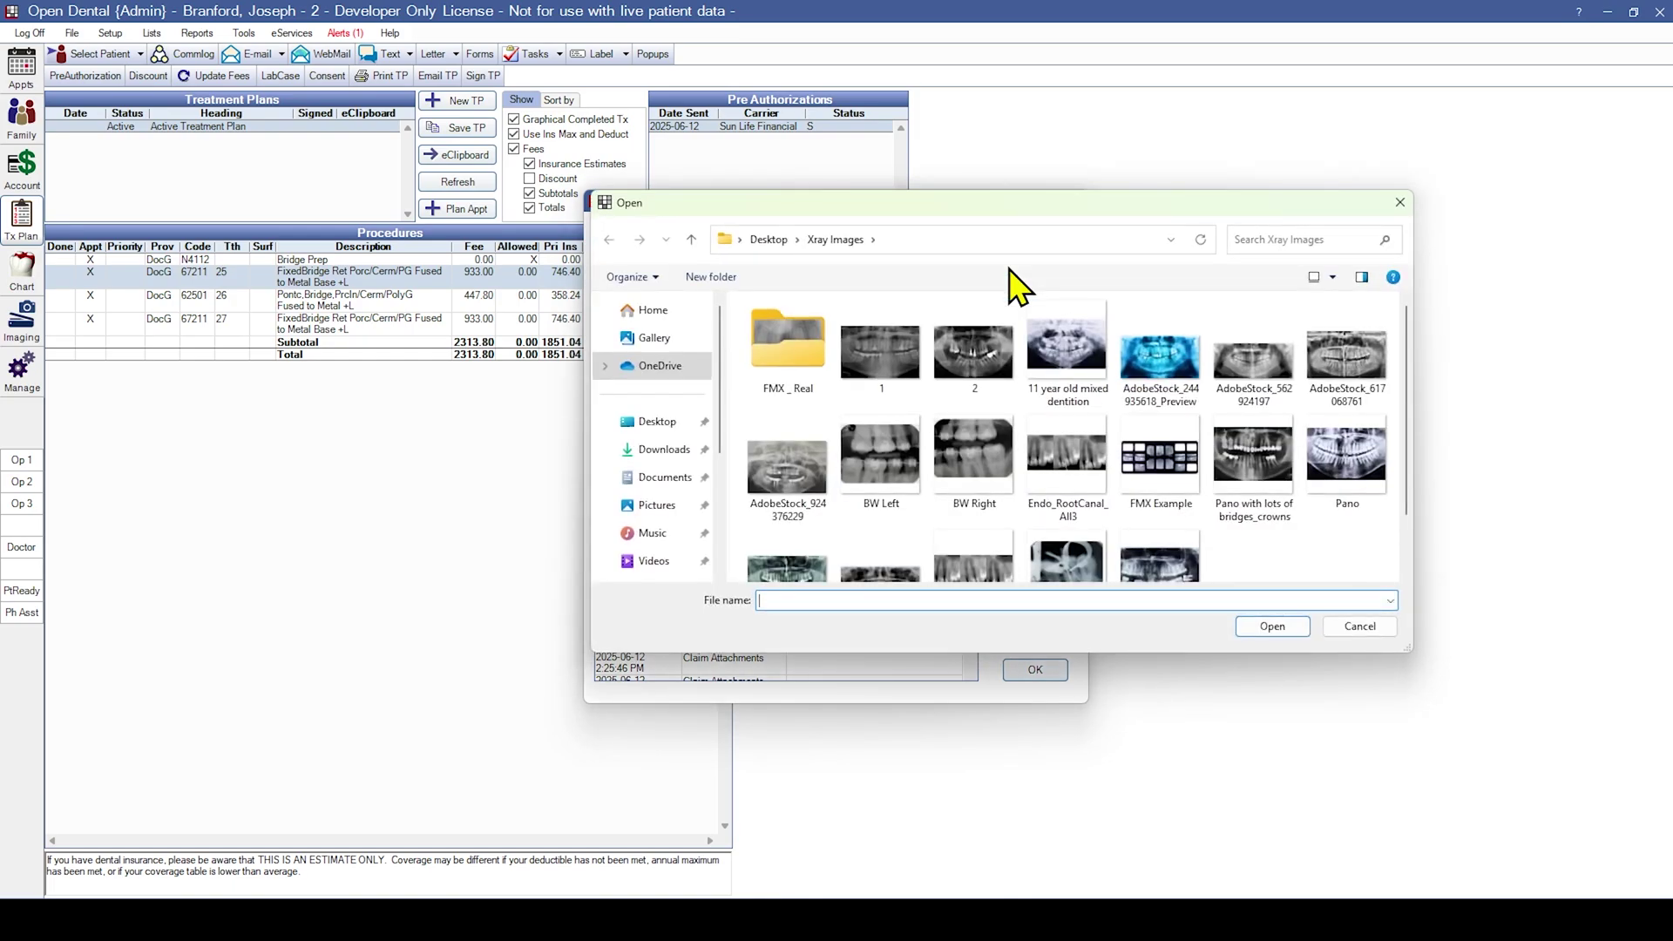
{"action": "double_click", "coordinate": [891, 343]}
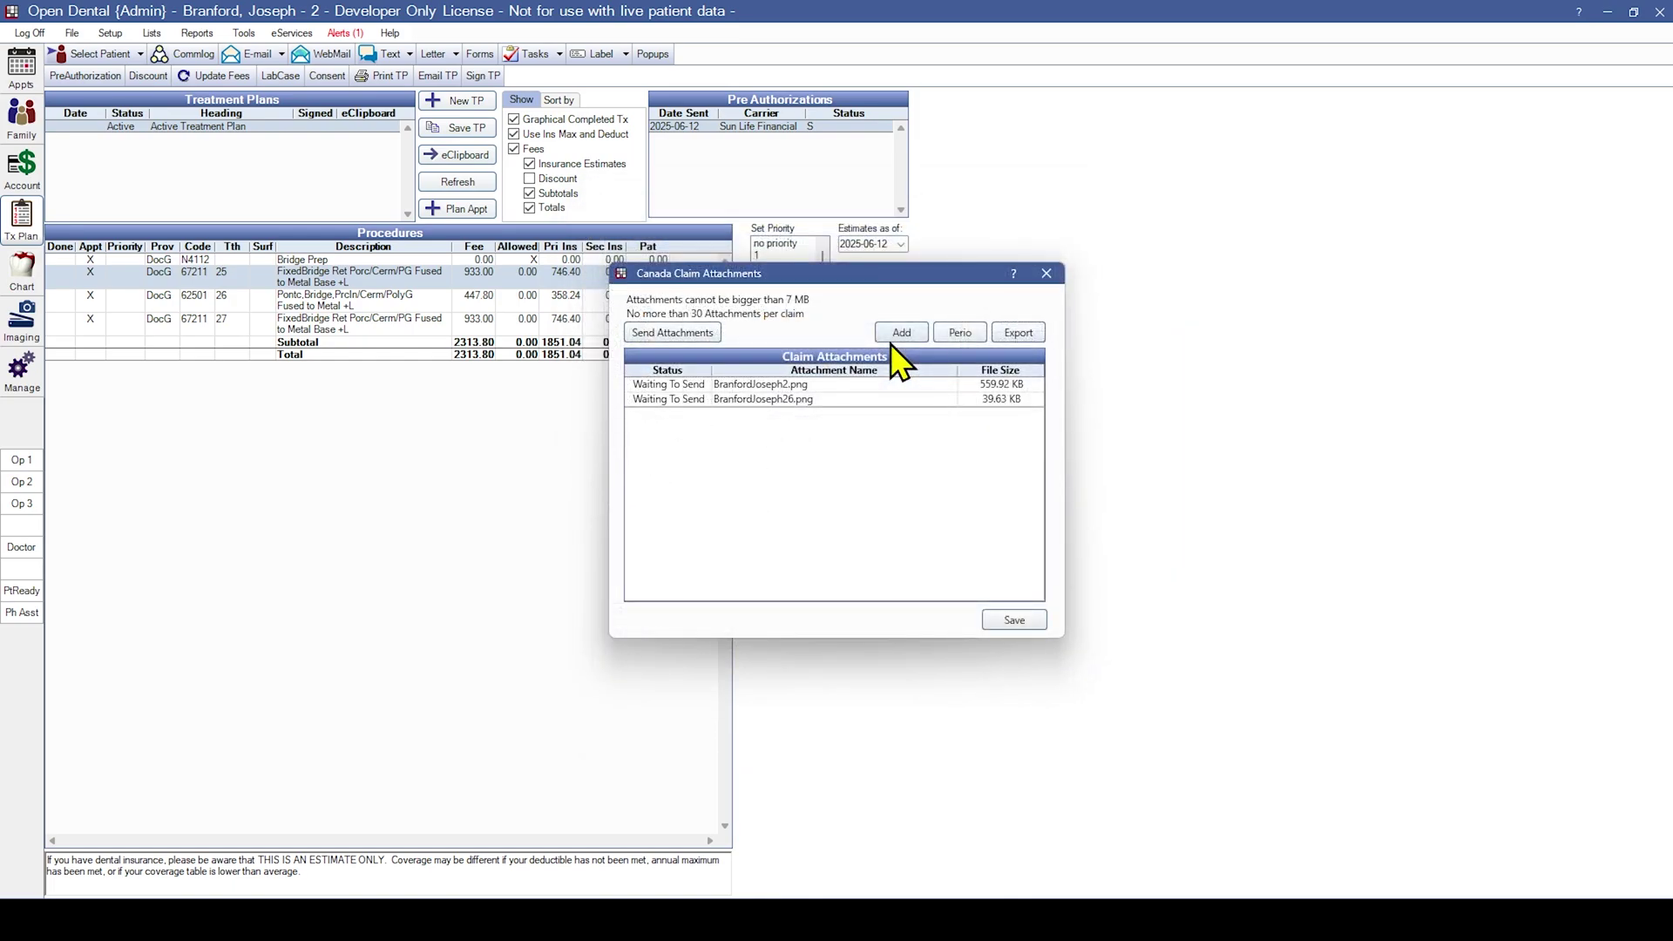
Add a screen snip of the X-ray as a third attachment, close the preview, and reopen the image picker
{"action": "left_click", "coordinate": [903, 335]}
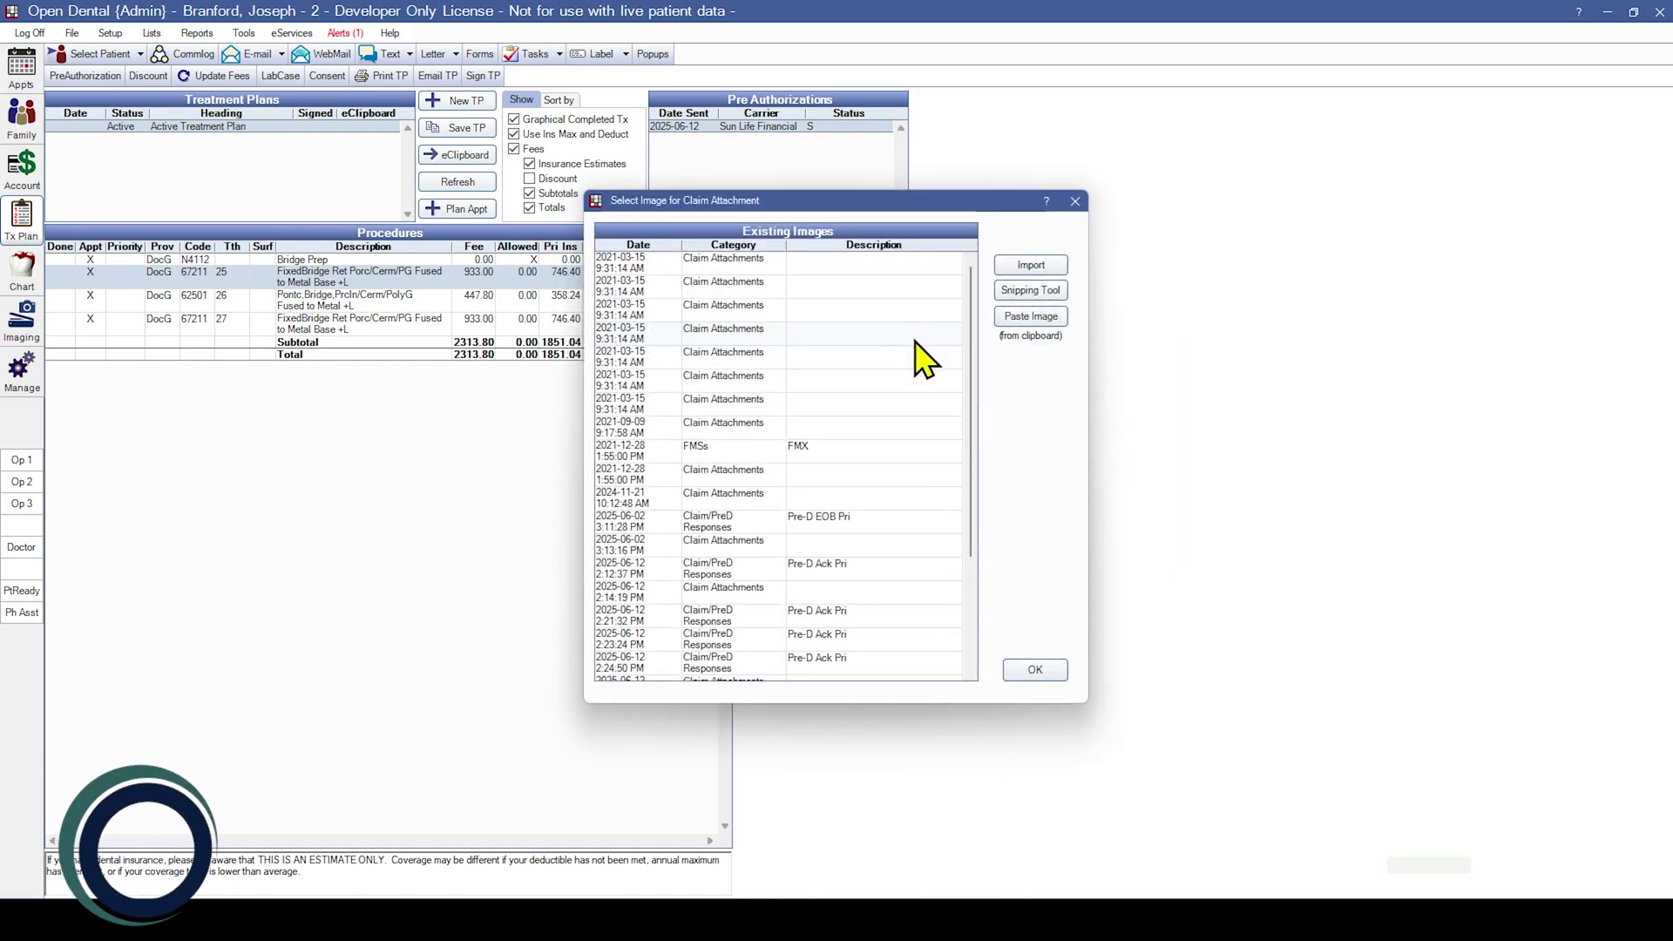
{"action": "left_click", "coordinate": [1013, 293]}
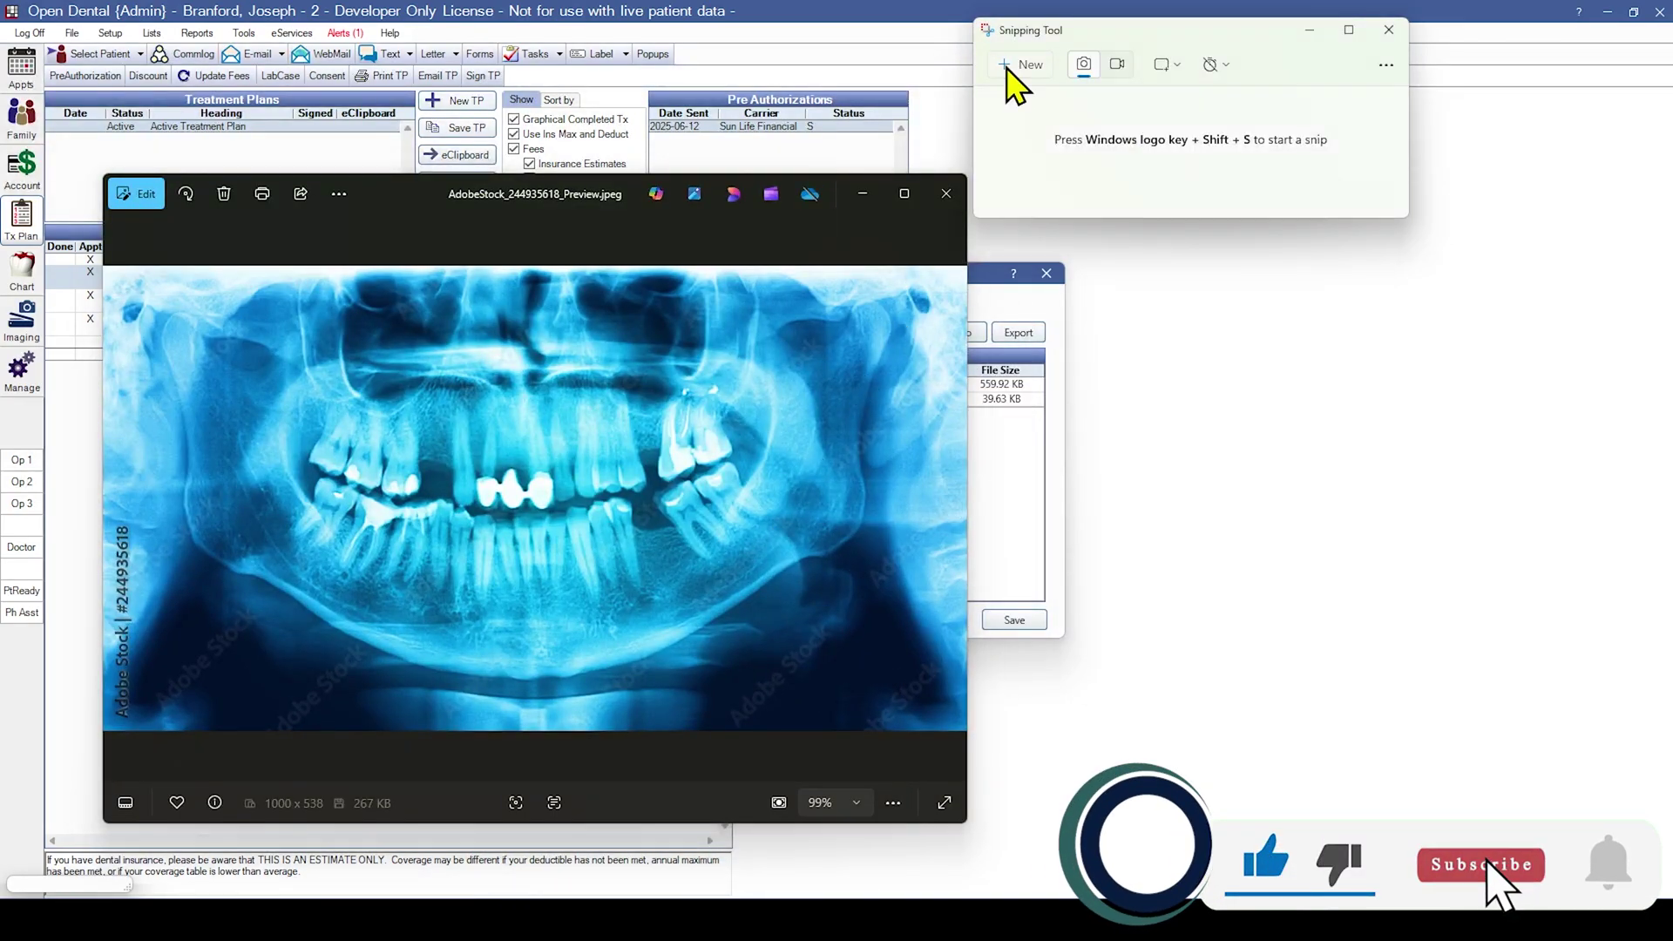
{"action": "left_click", "coordinate": [1022, 65]}
{"action": "left_click_drag", "start_coordinate": [921, 272], "coordinate": [113, 741]}
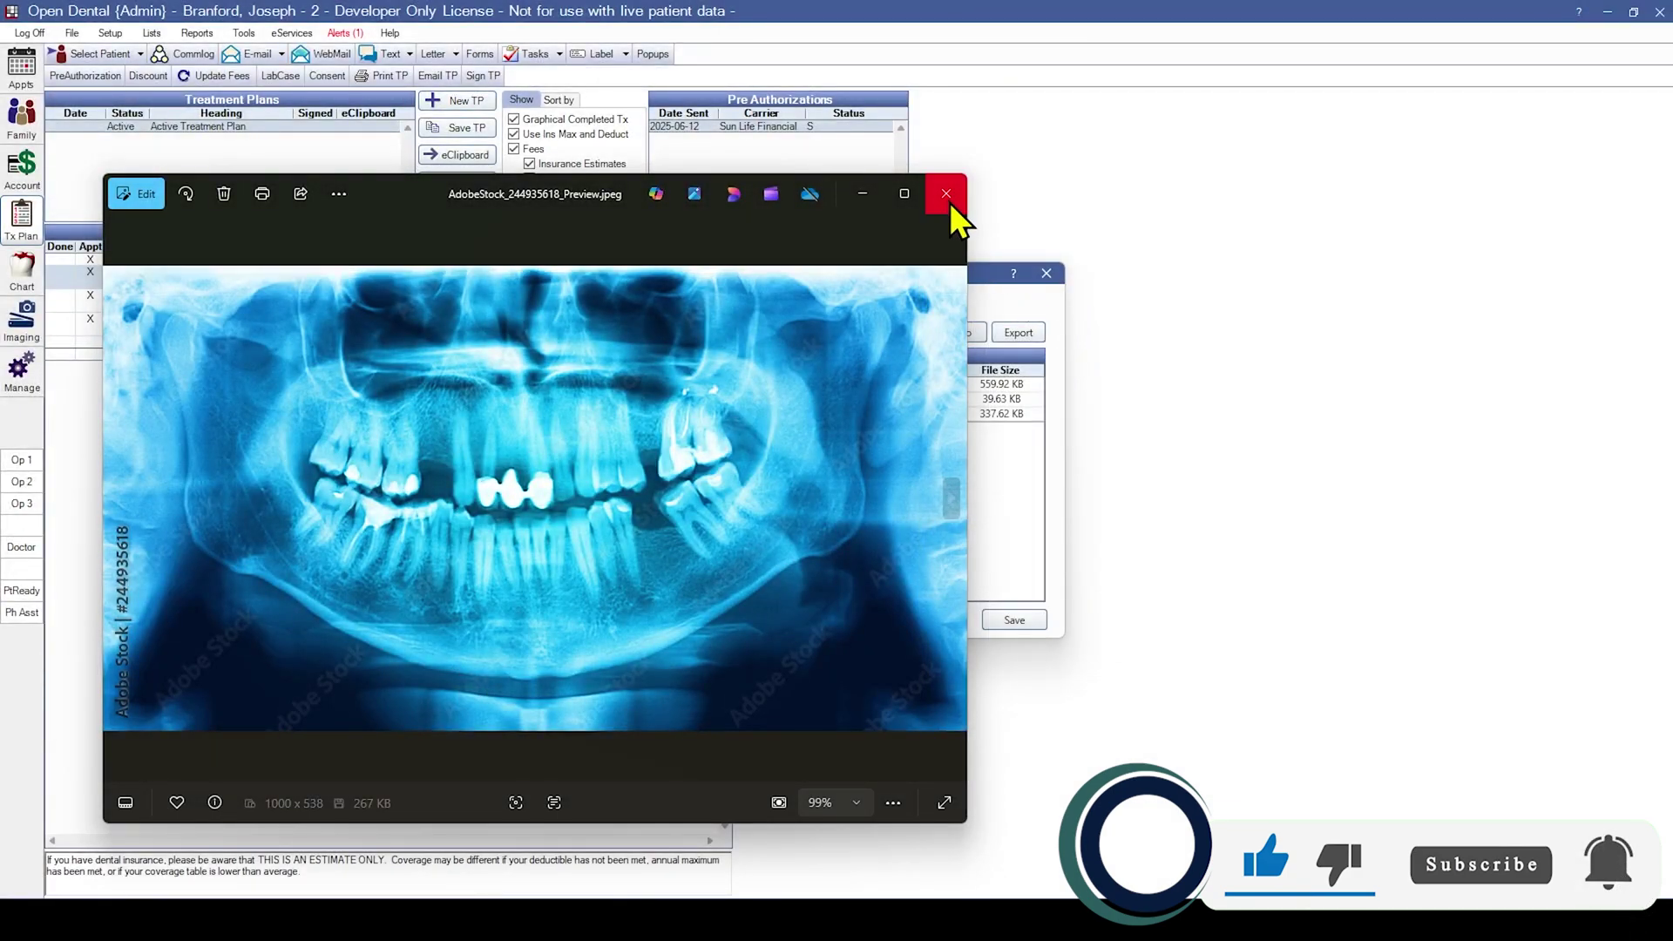
{"action": "left_click", "coordinate": [946, 193]}
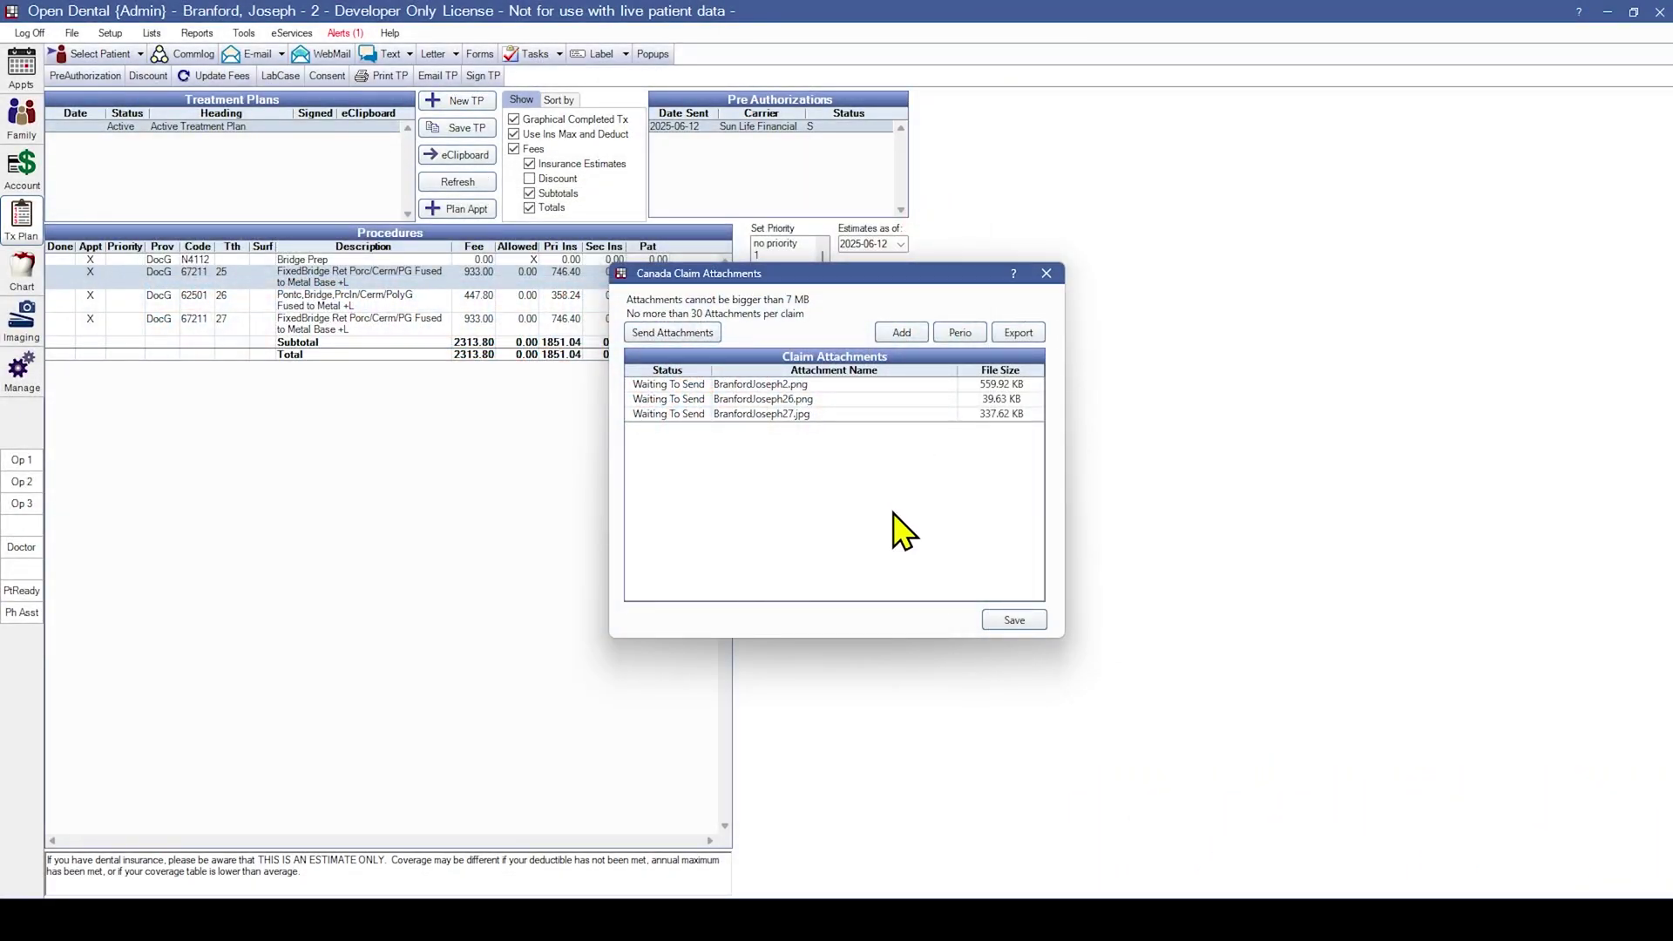
{"action": "left_click", "coordinate": [906, 334]}
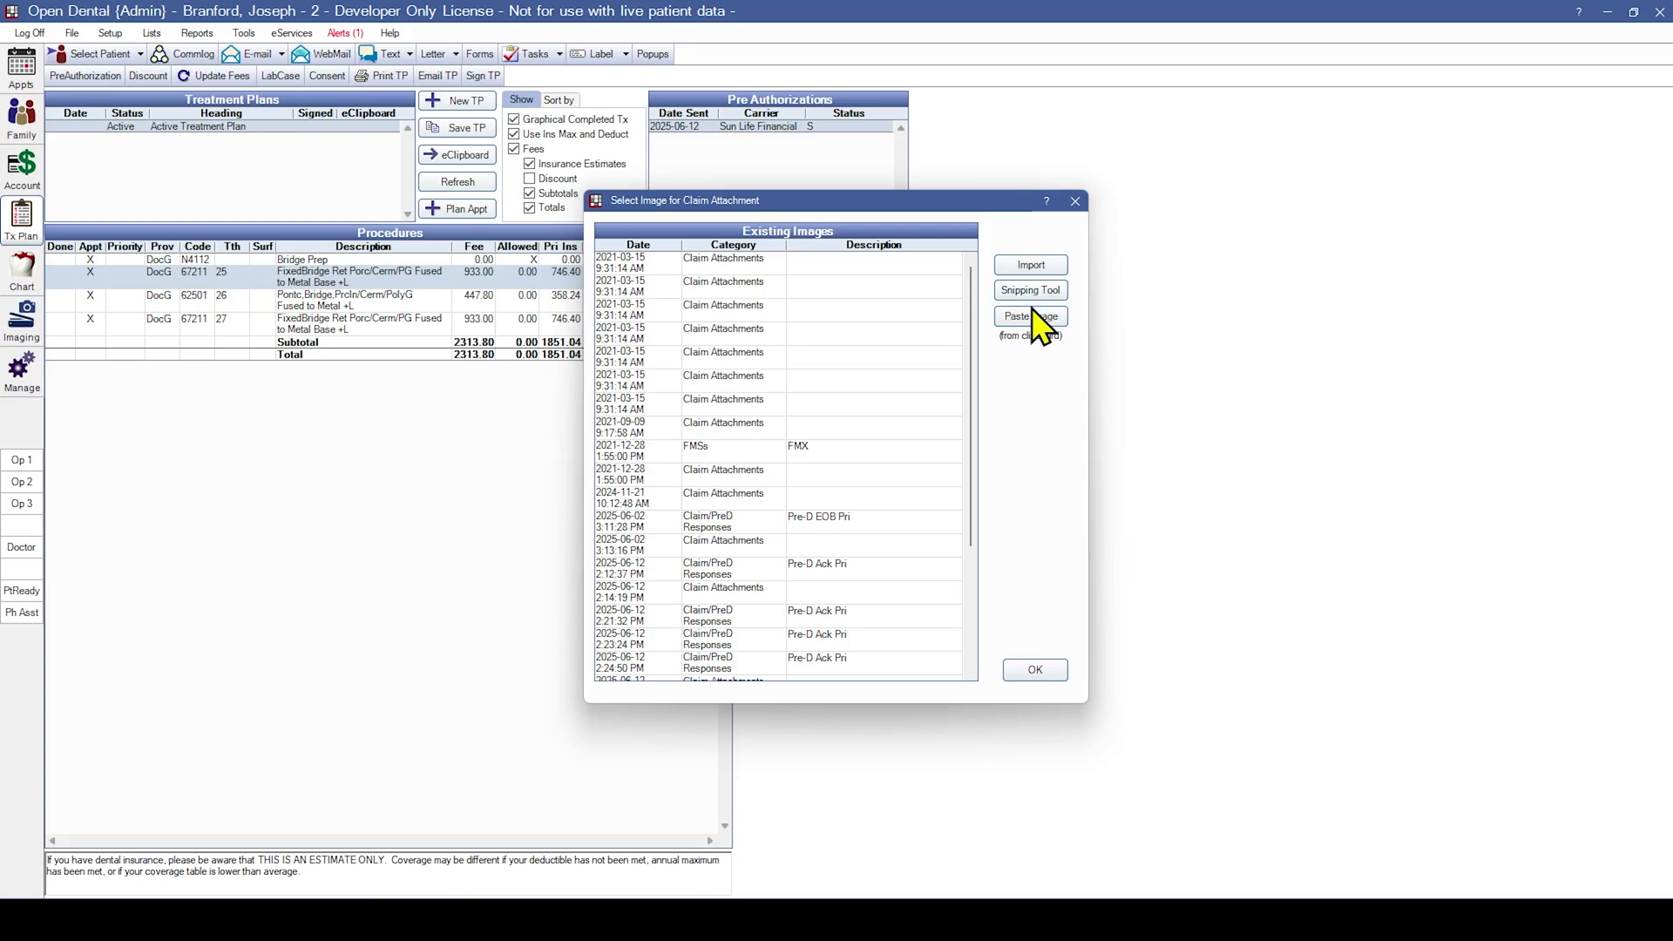
Close the Select Image for Claim Attachment picker without choosing an image
{"action": "left_click", "coordinate": [1075, 201]}
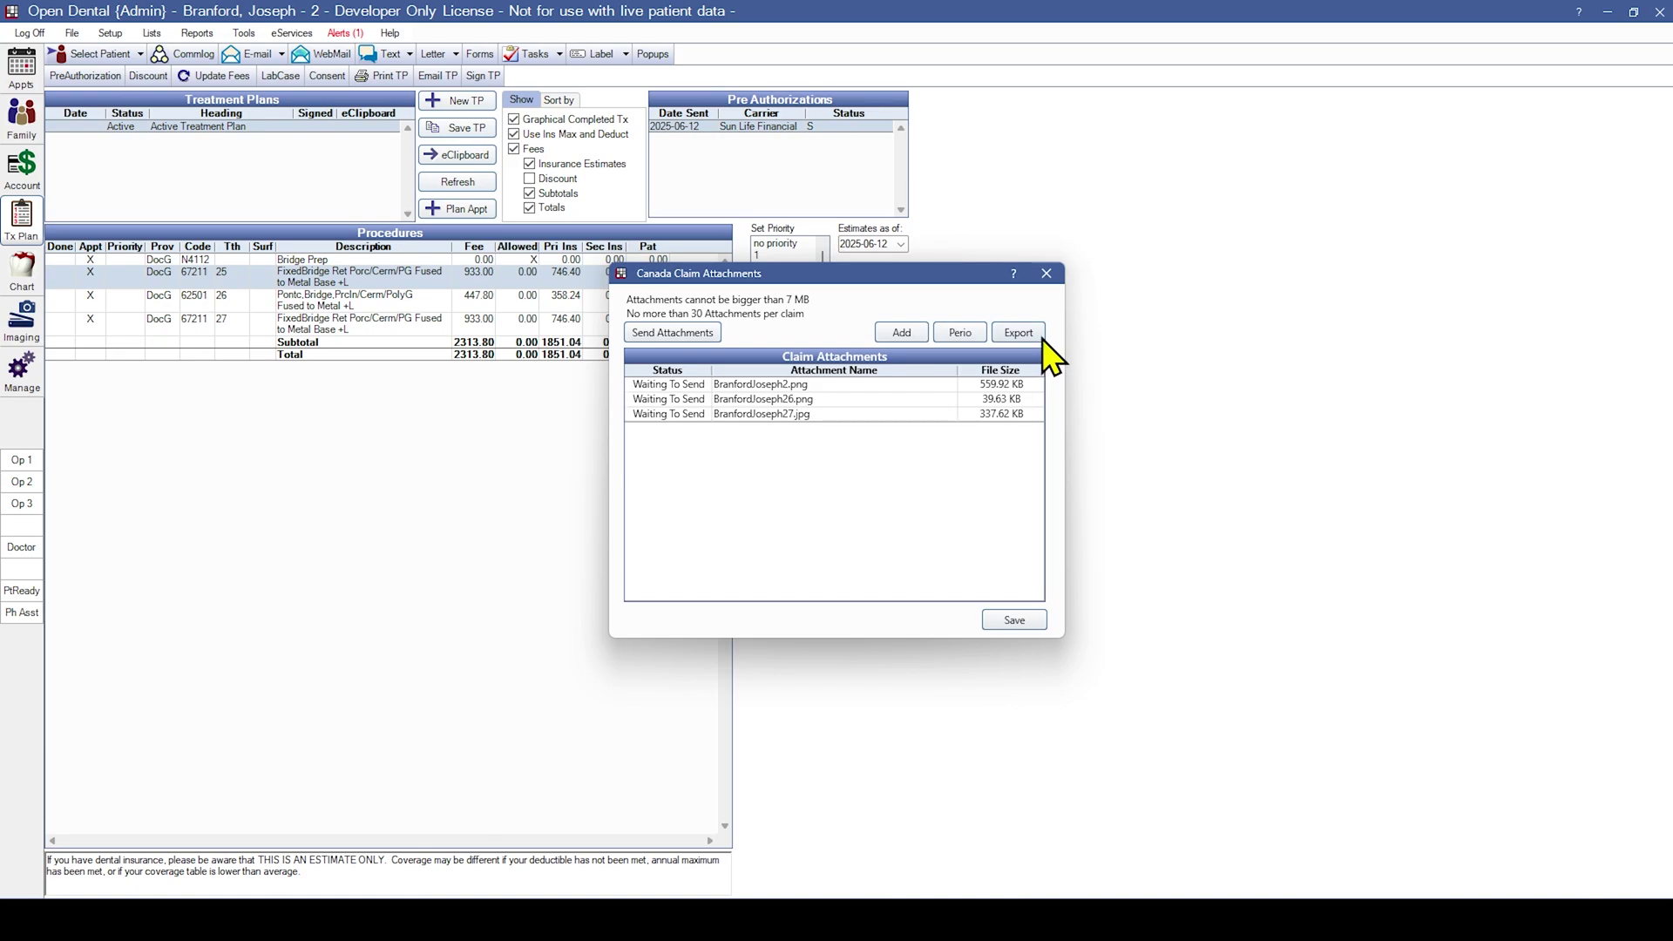
{"action": "left_click", "coordinate": [1046, 274]}
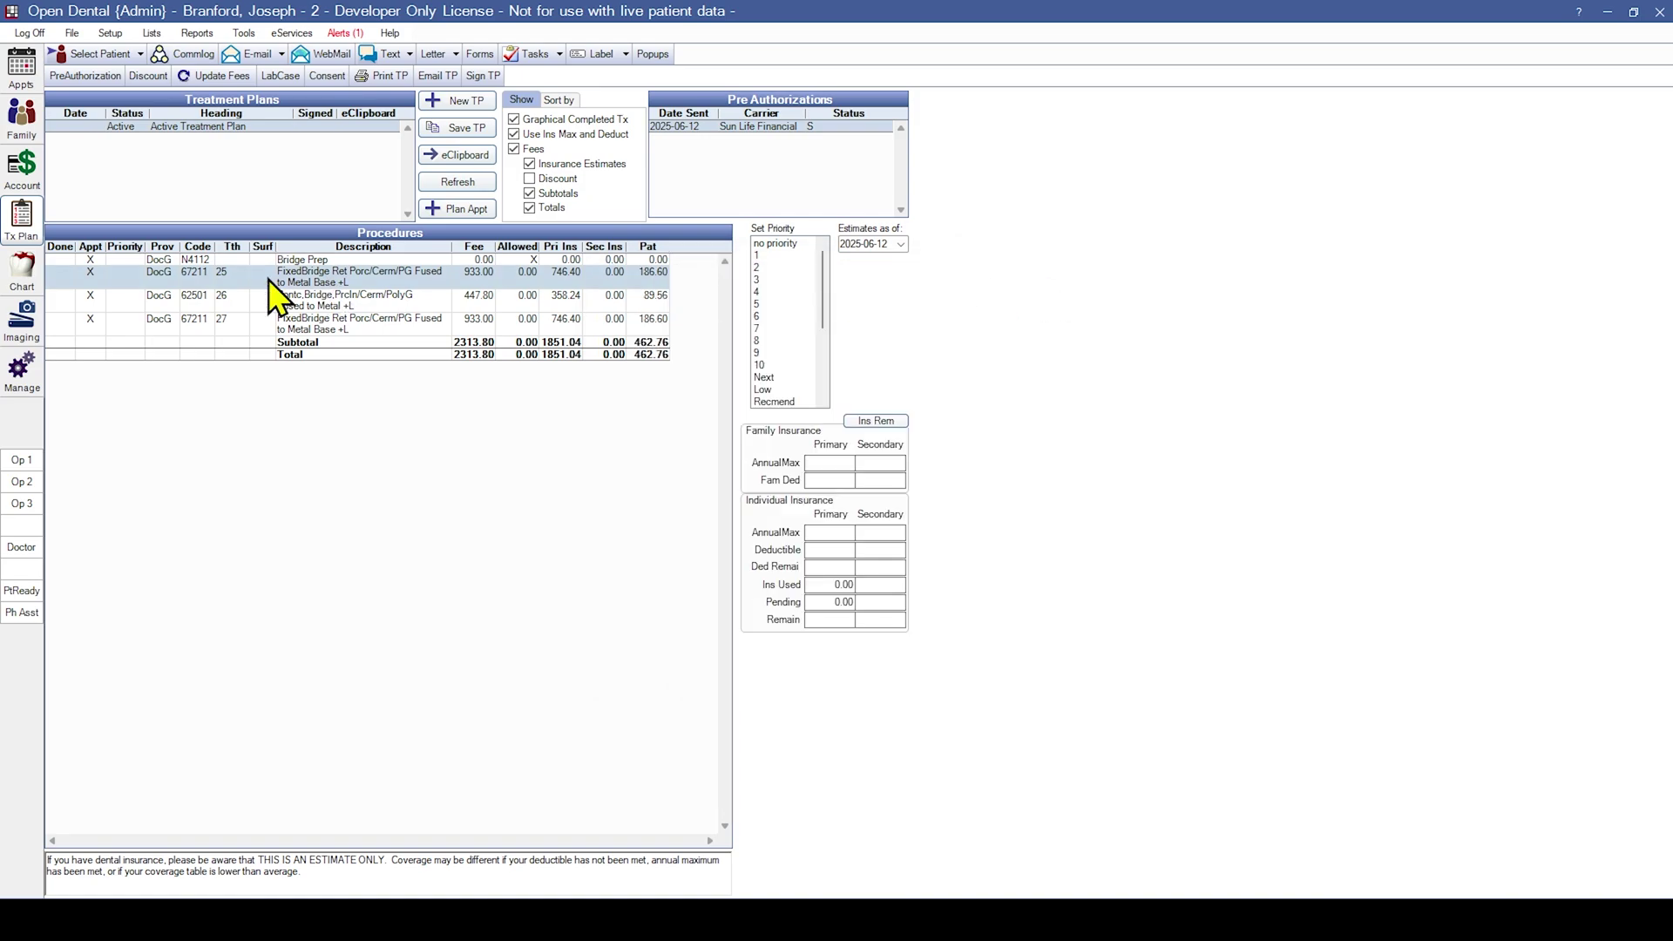
{"action": "left_click", "coordinate": [110, 33]}
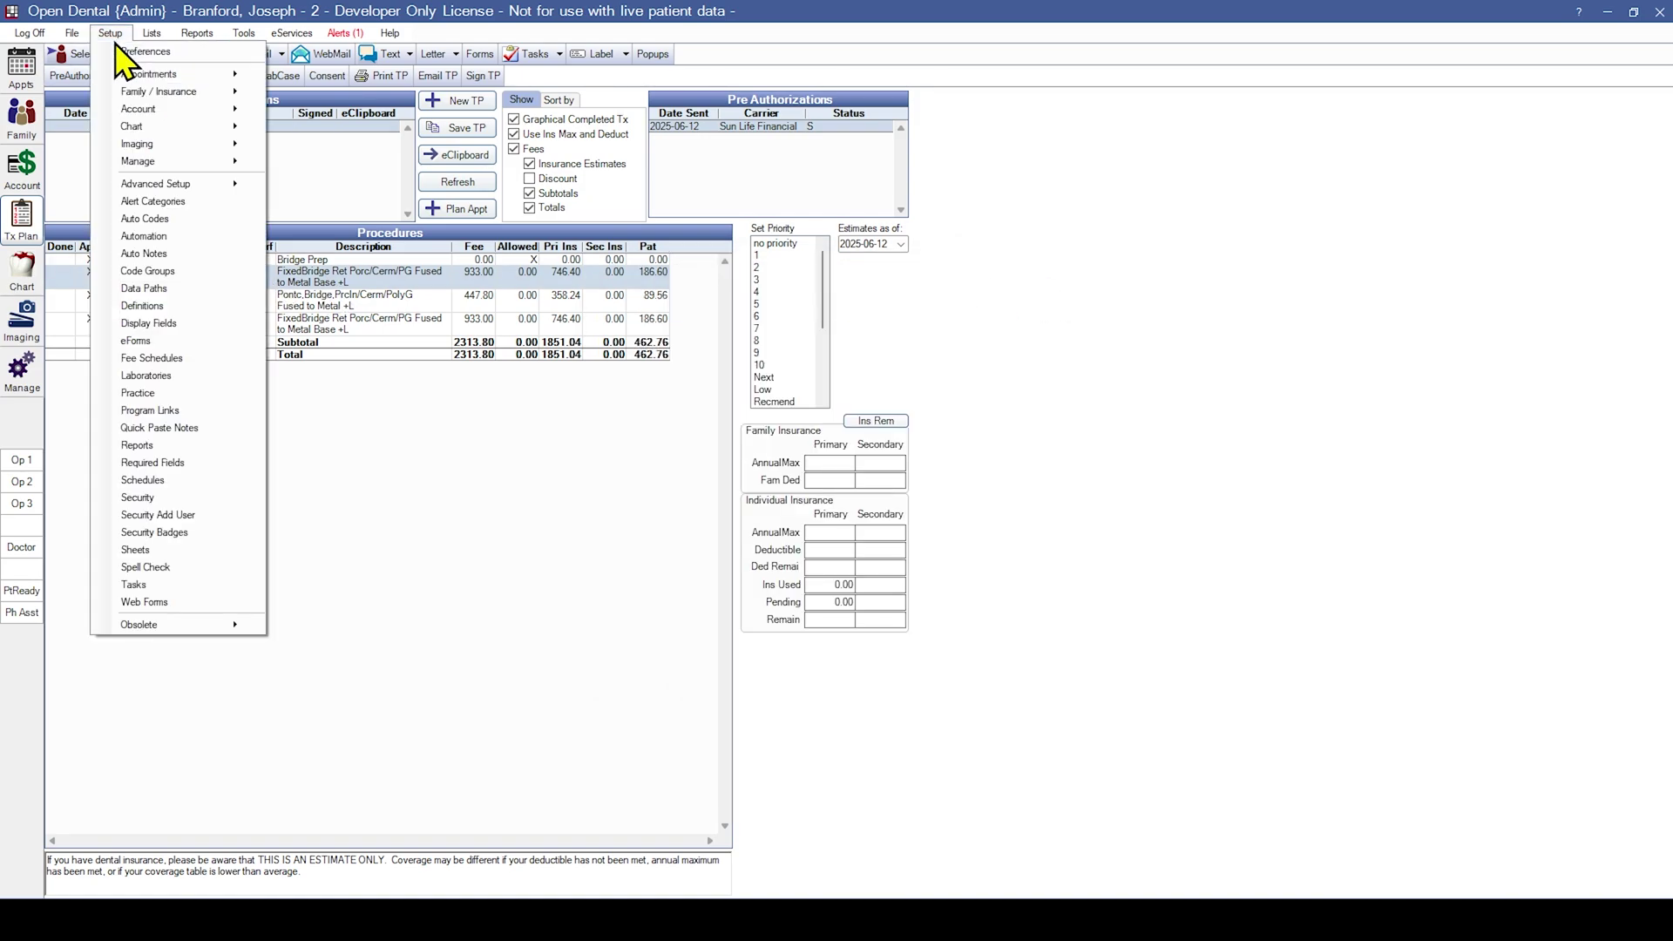
{"action": "left_click", "coordinate": [116, 49]}
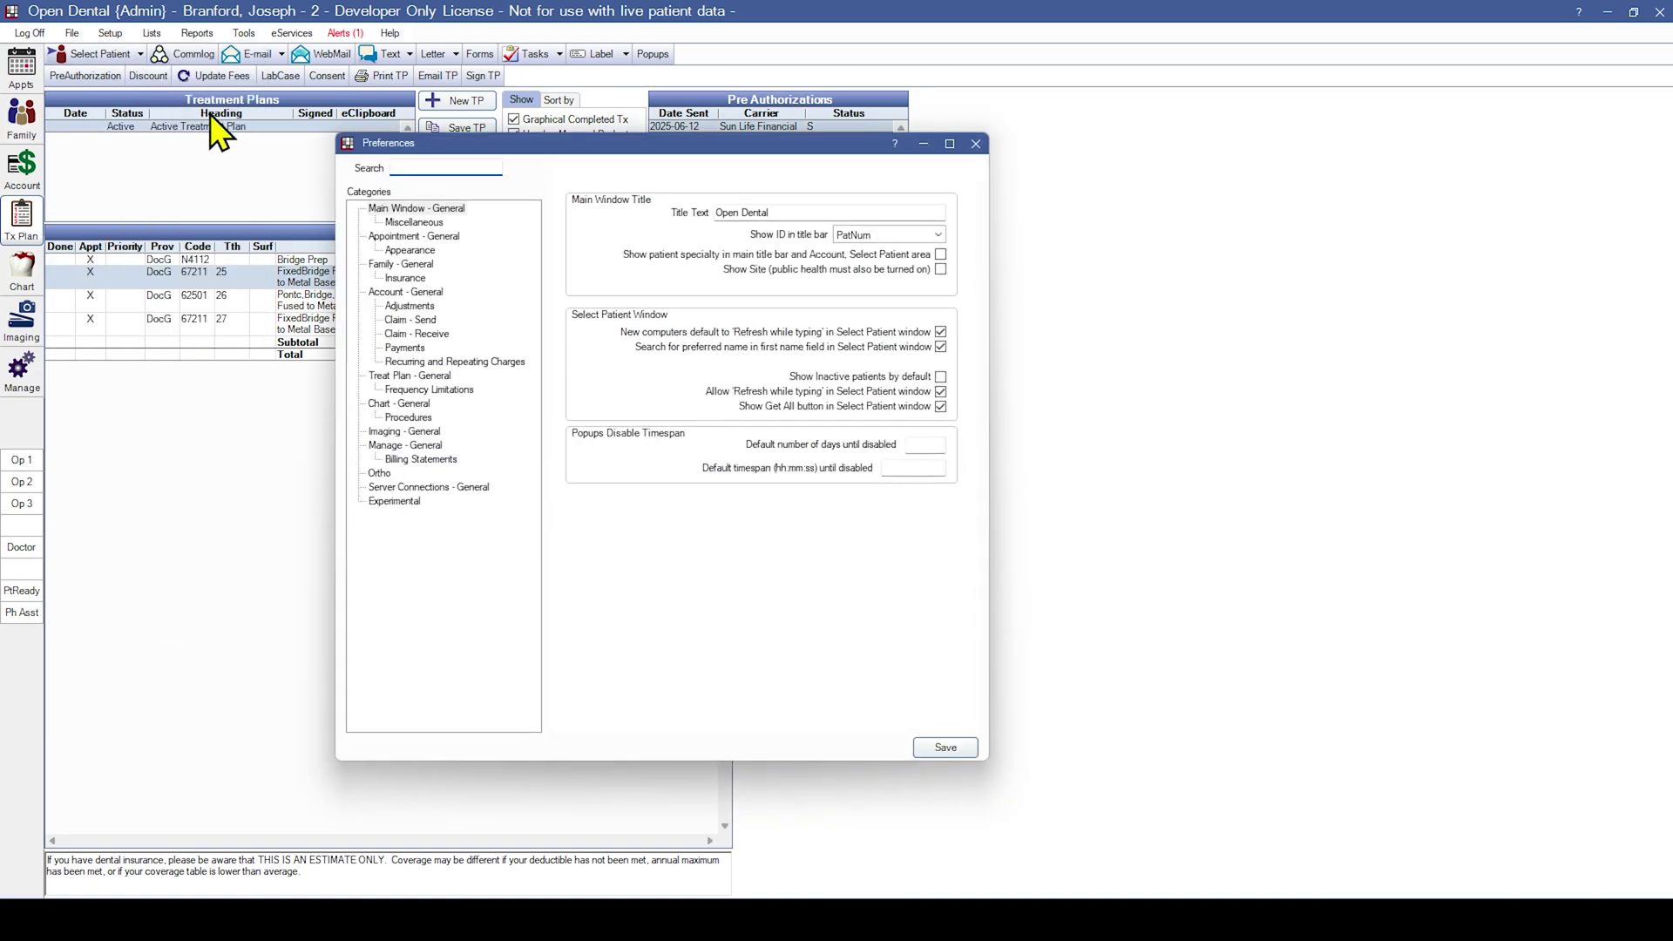
{"action": "left_click", "coordinate": [402, 293]}
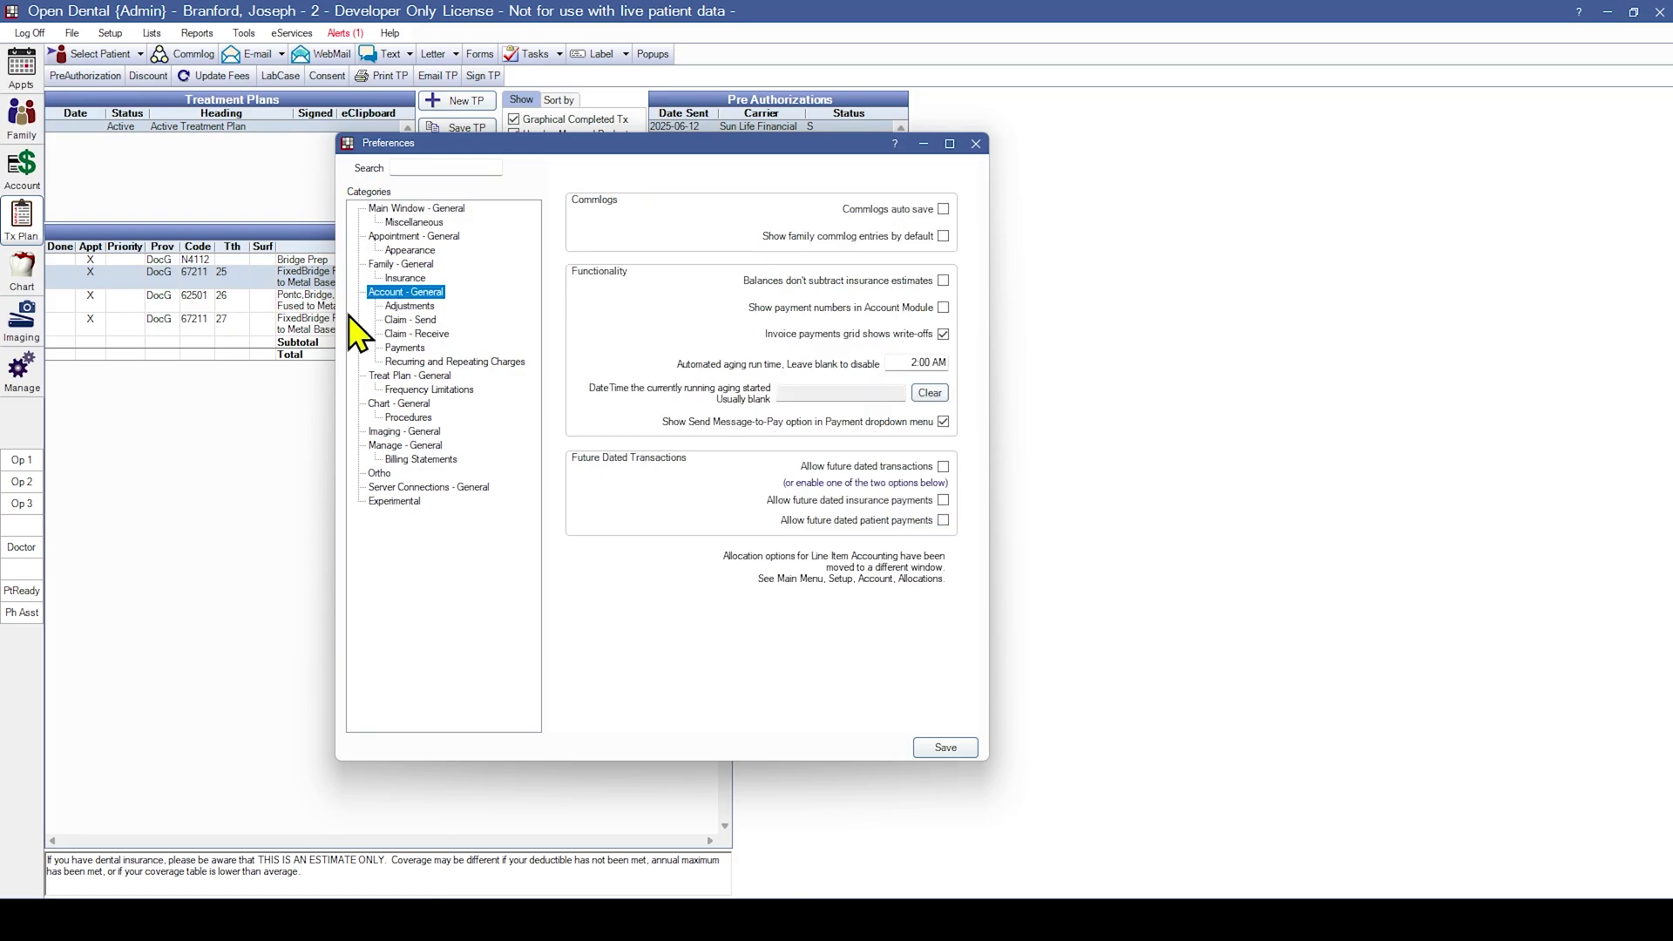
{"action": "left_click", "coordinate": [404, 321]}
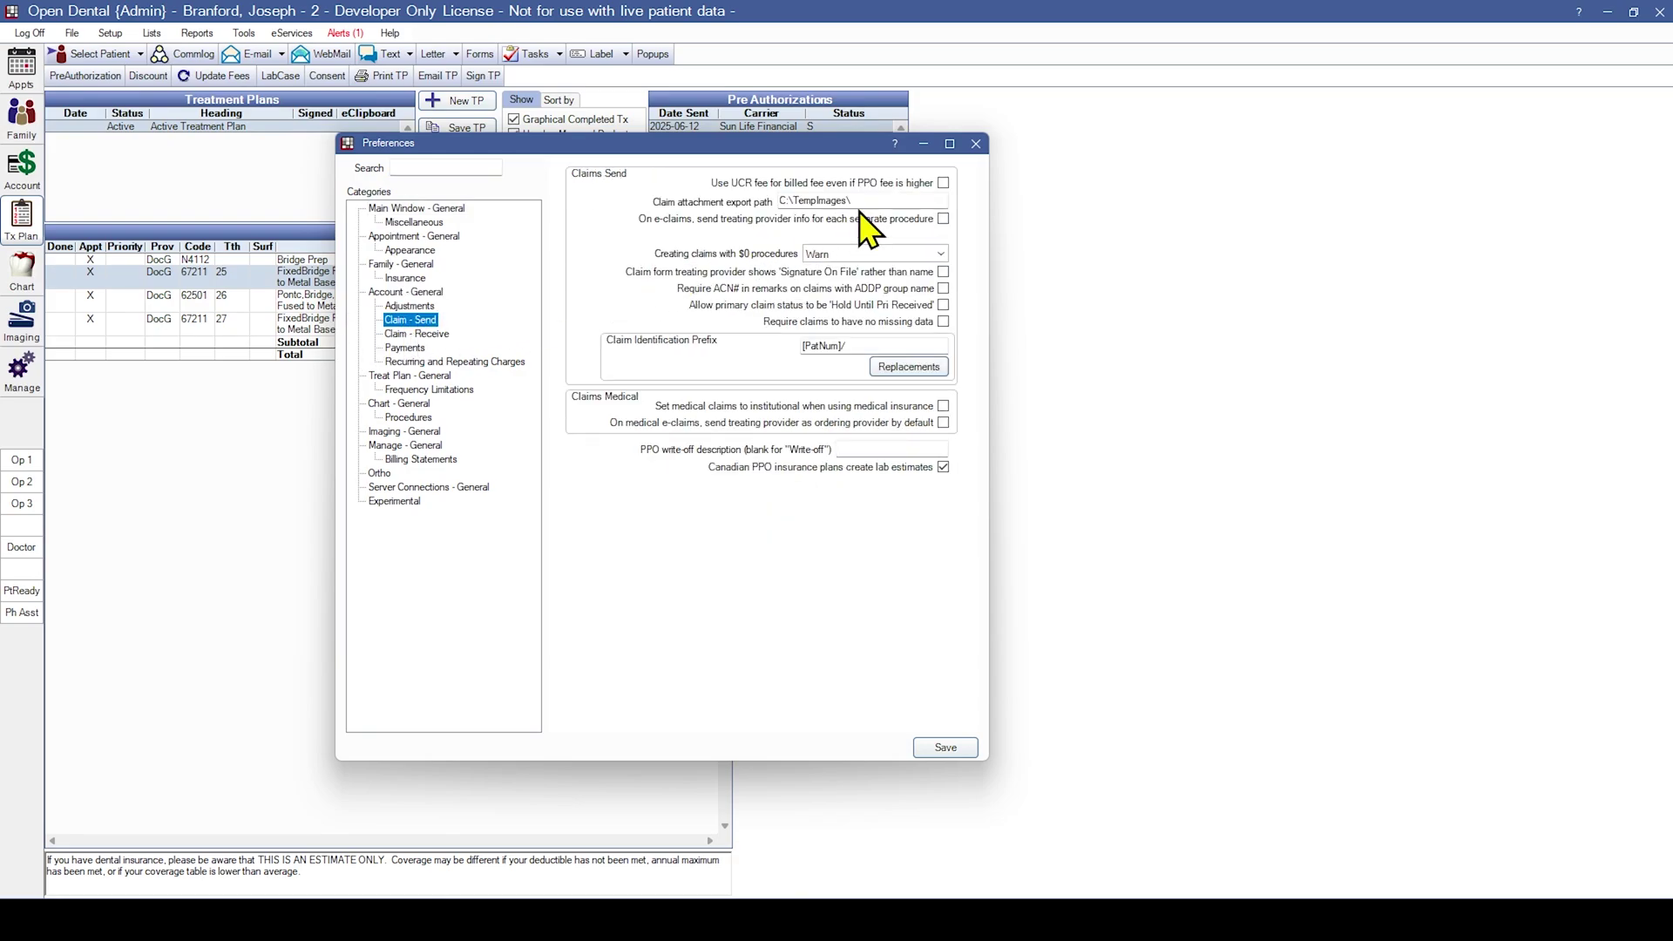
{"action": "left_click_drag", "start_coordinate": [857, 202], "coordinate": [767, 206]}
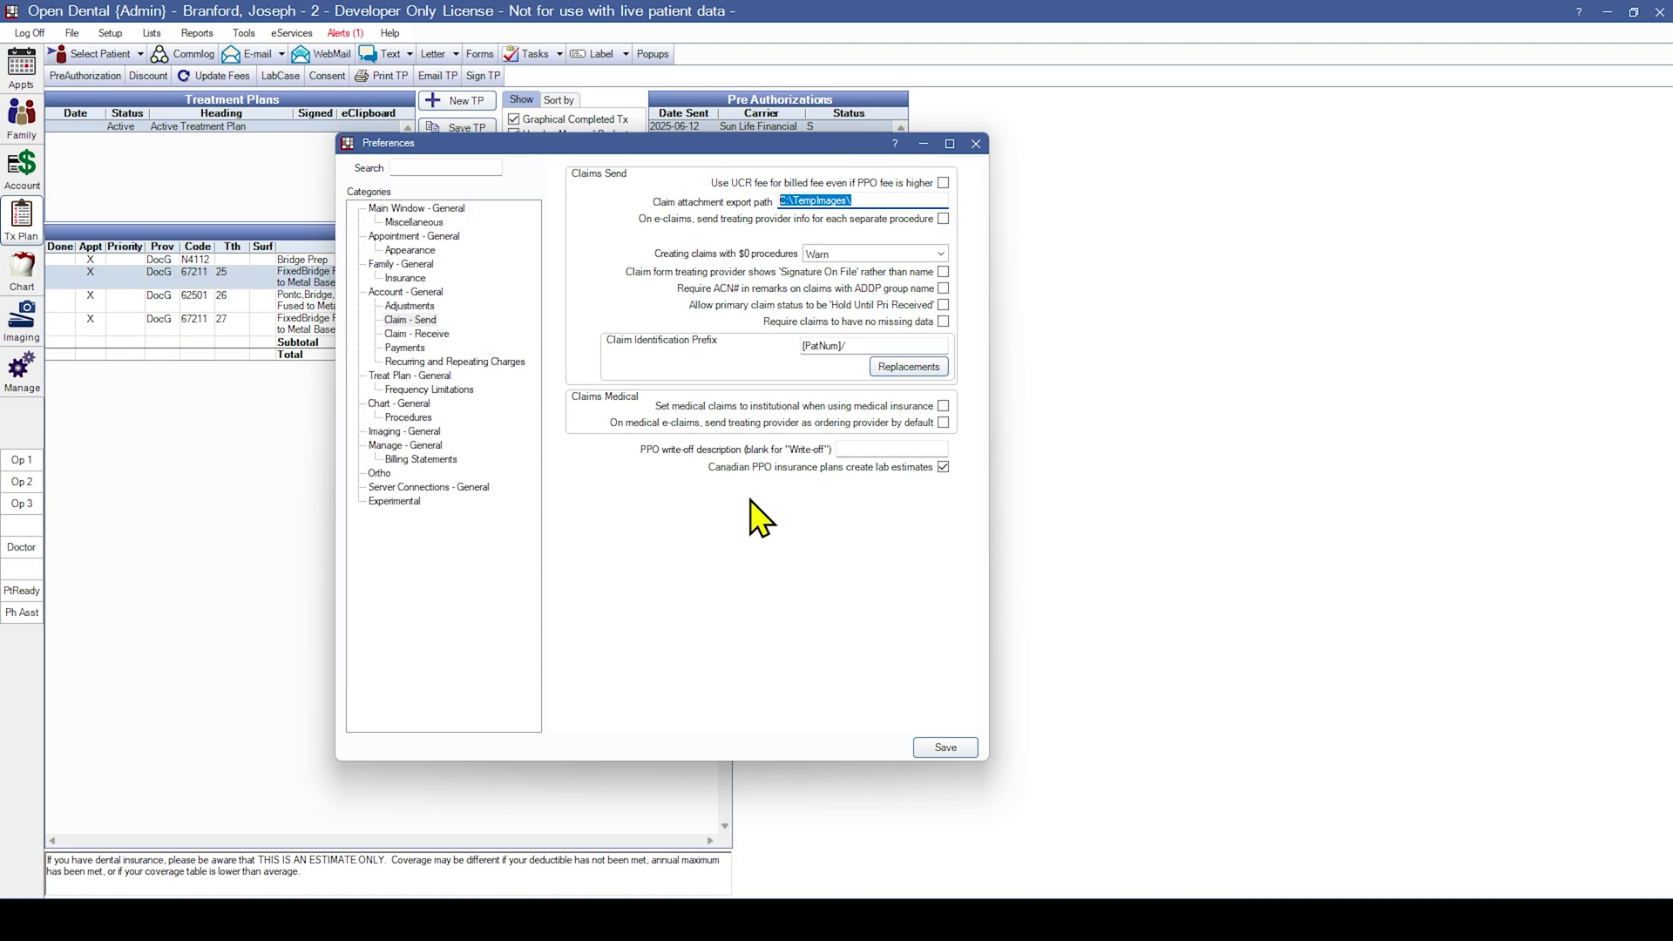
Close preferences and reopen the Sun Life predetermination's Canada Claim Attachments showing three waiting files
{"action": "left_click", "coordinate": [976, 143]}
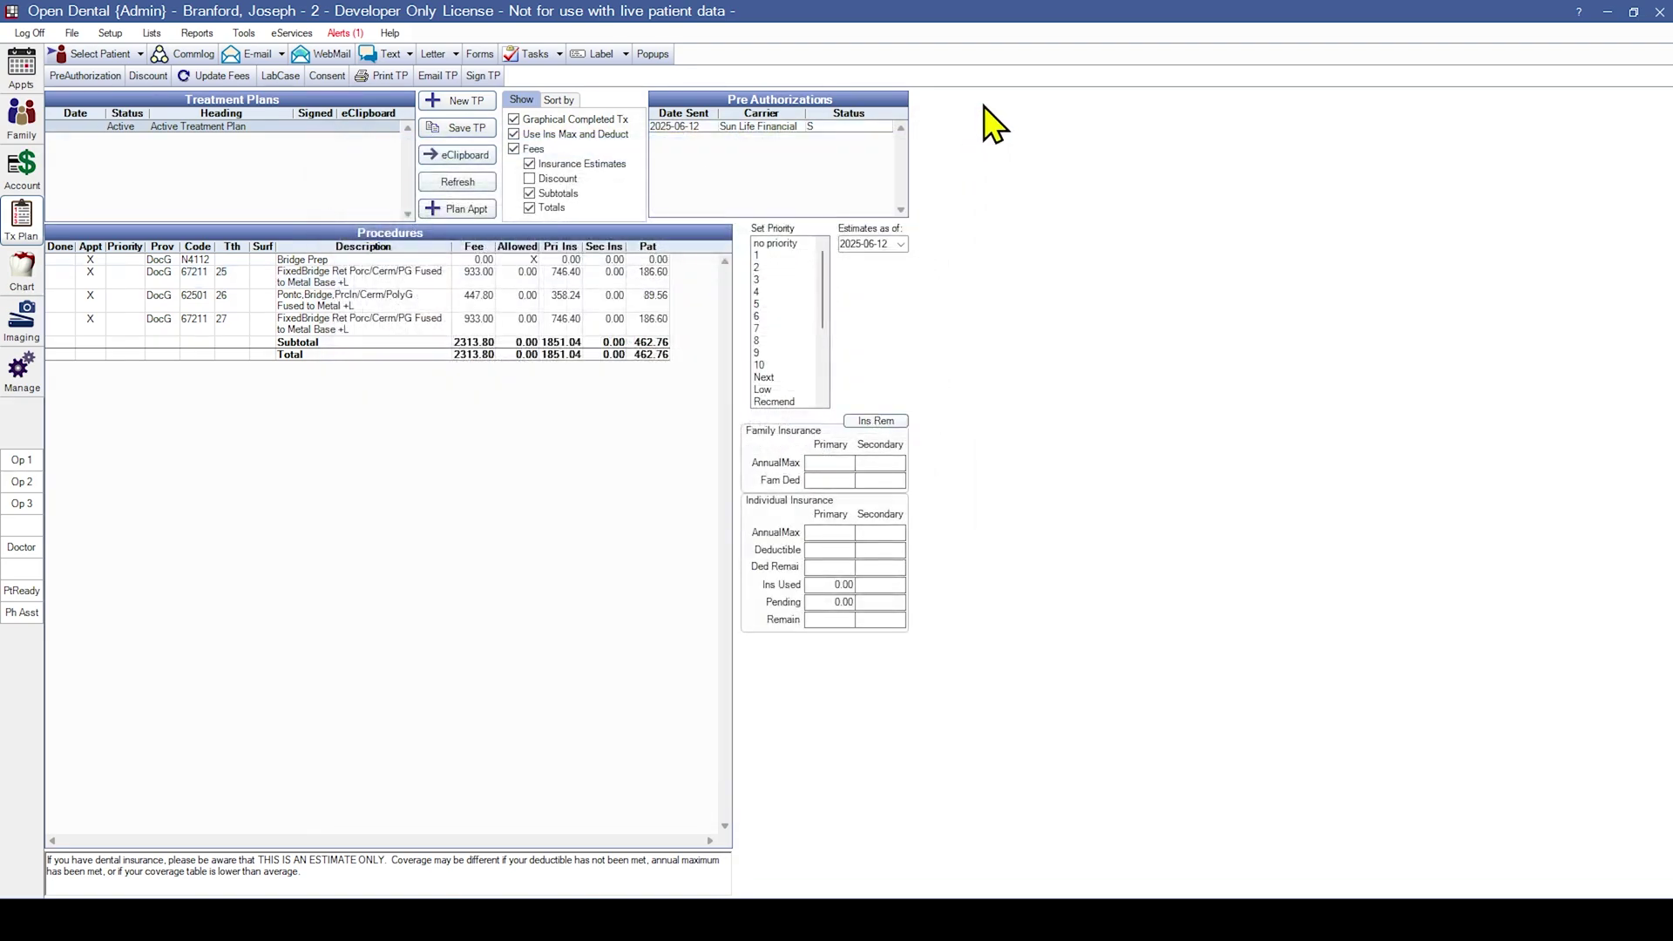
{"action": "right_click", "coordinate": [771, 128]}
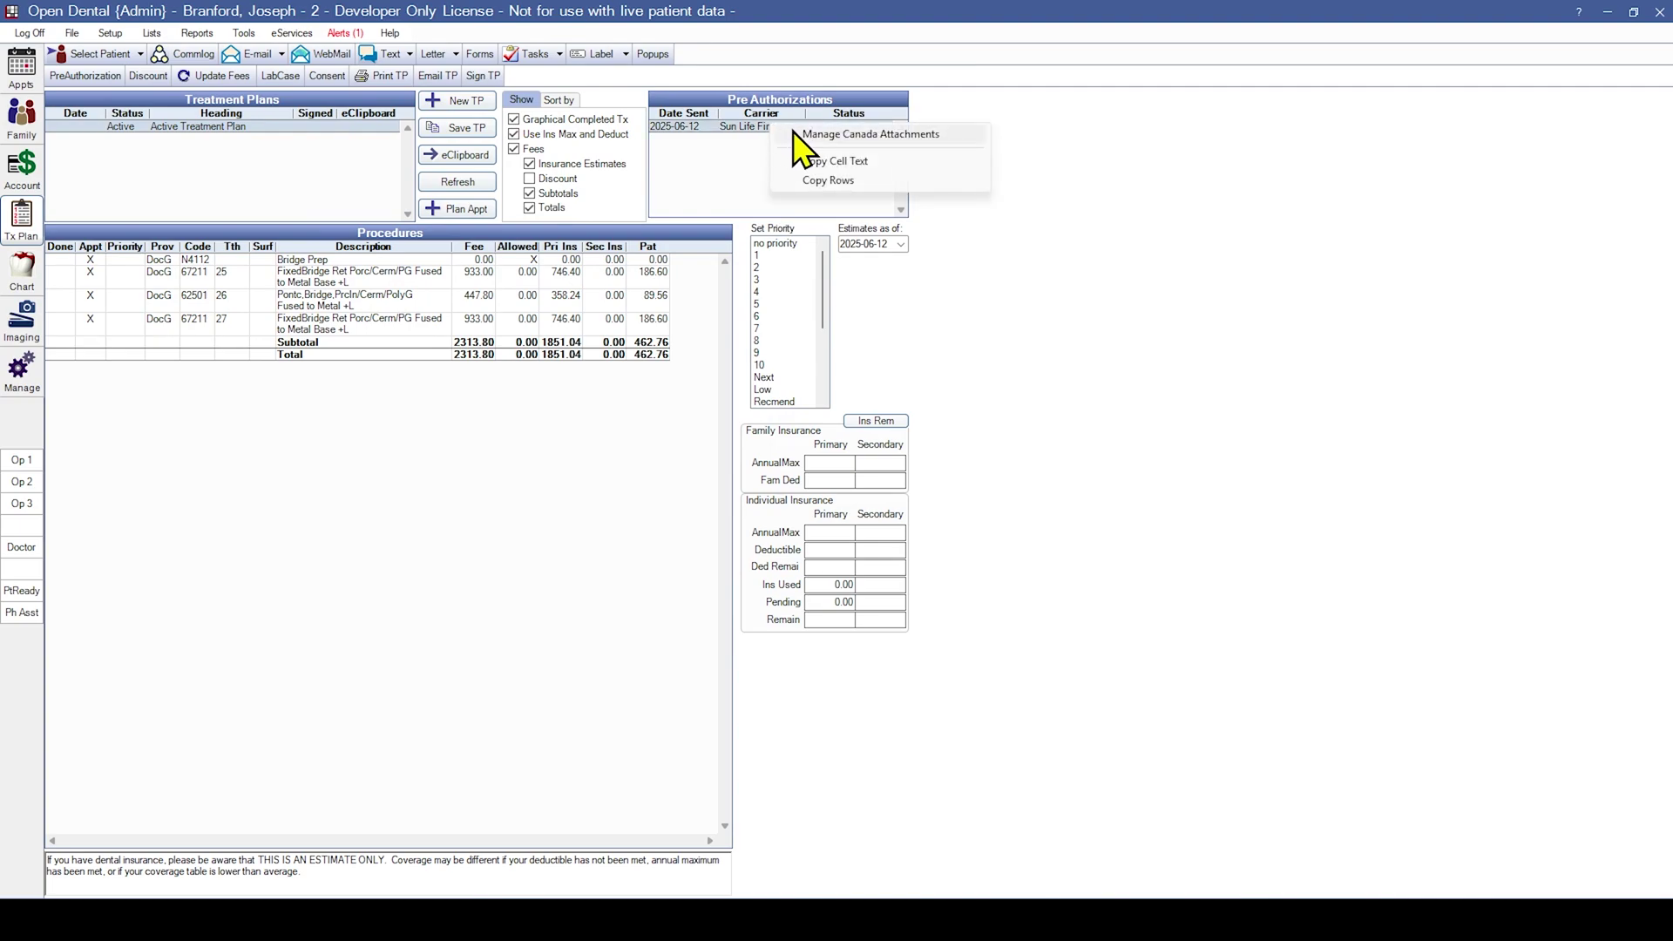
{"action": "left_click", "coordinate": [797, 135]}
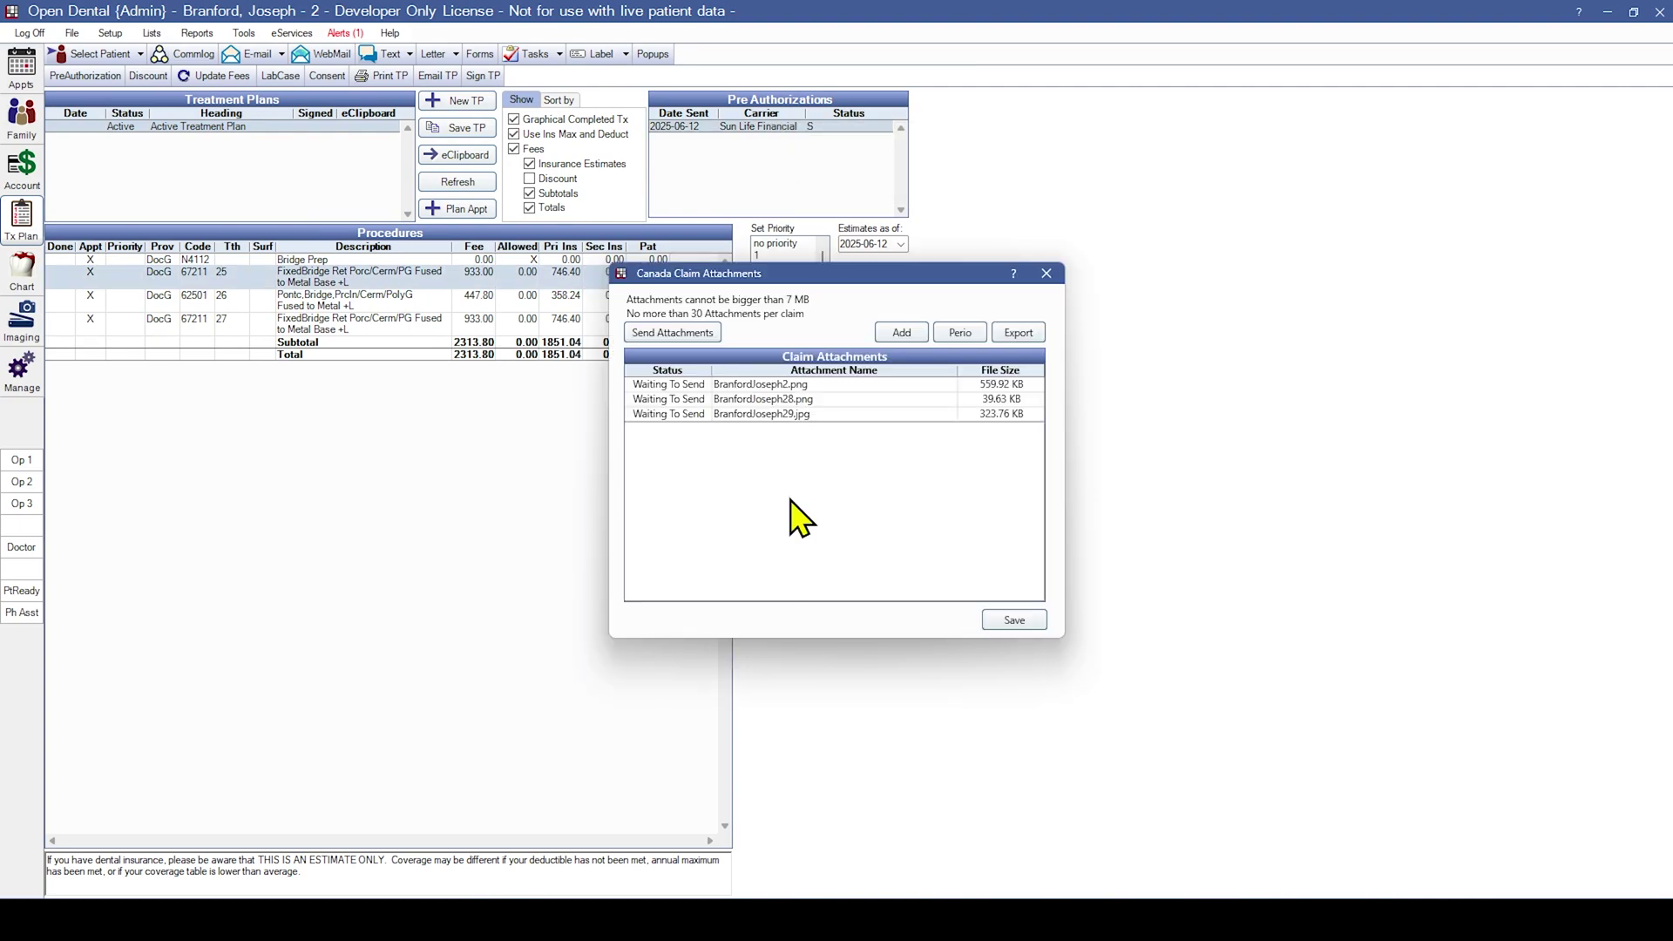
{"action": "right_click", "coordinate": [779, 385]}
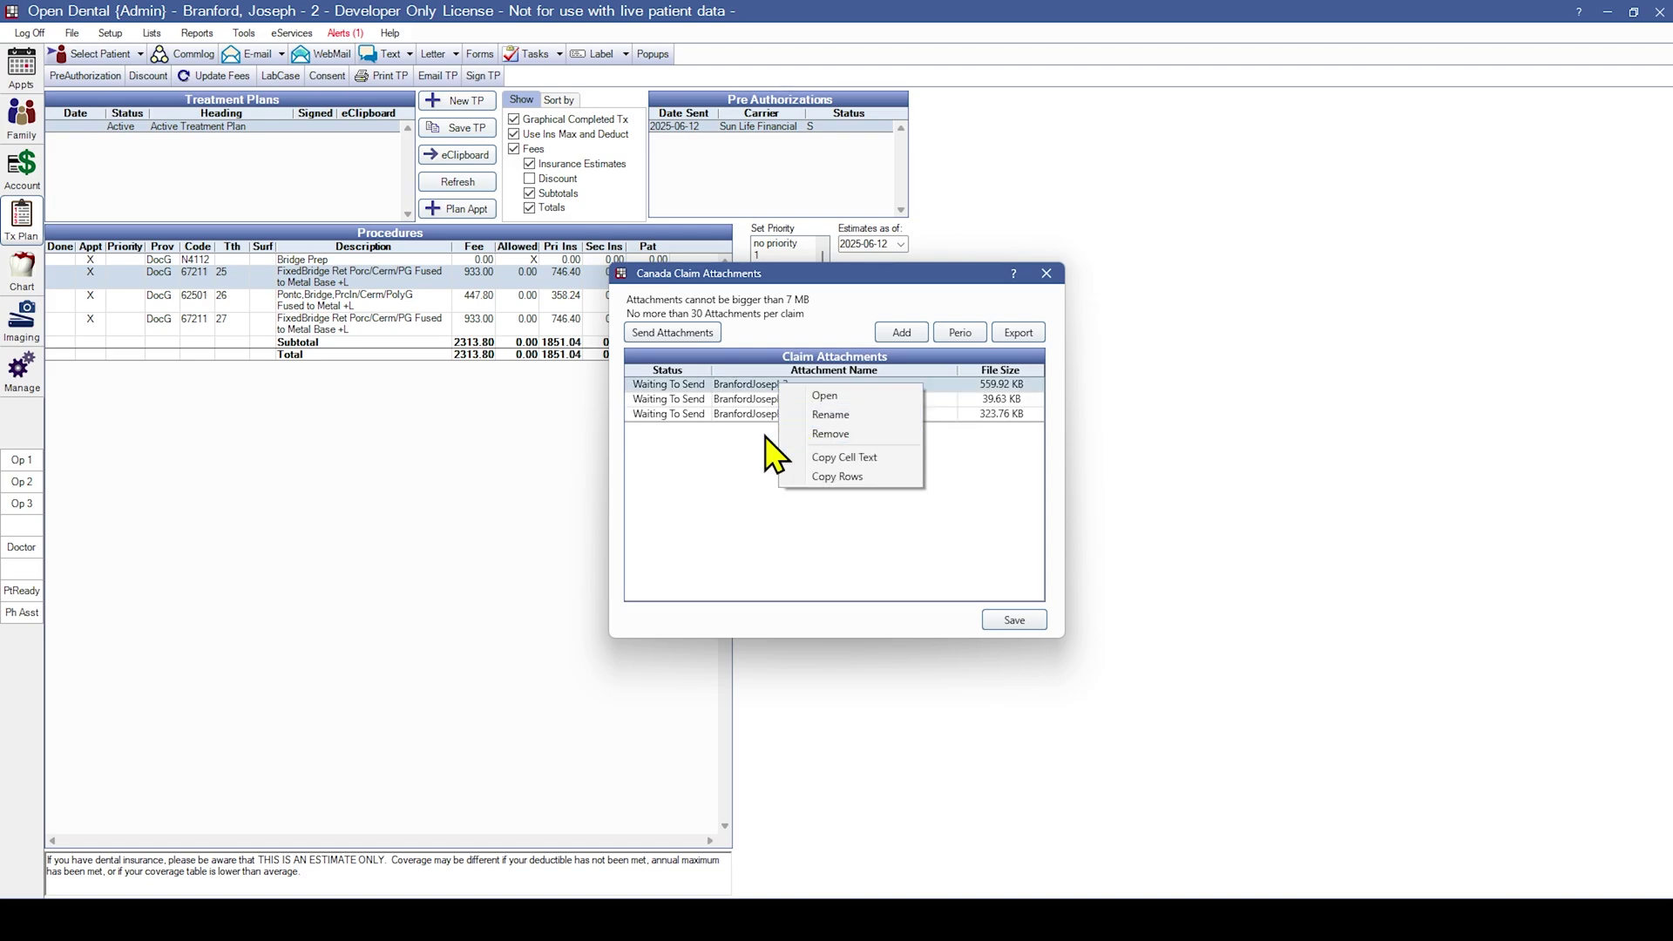
{"action": "left_click", "coordinate": [707, 477]}
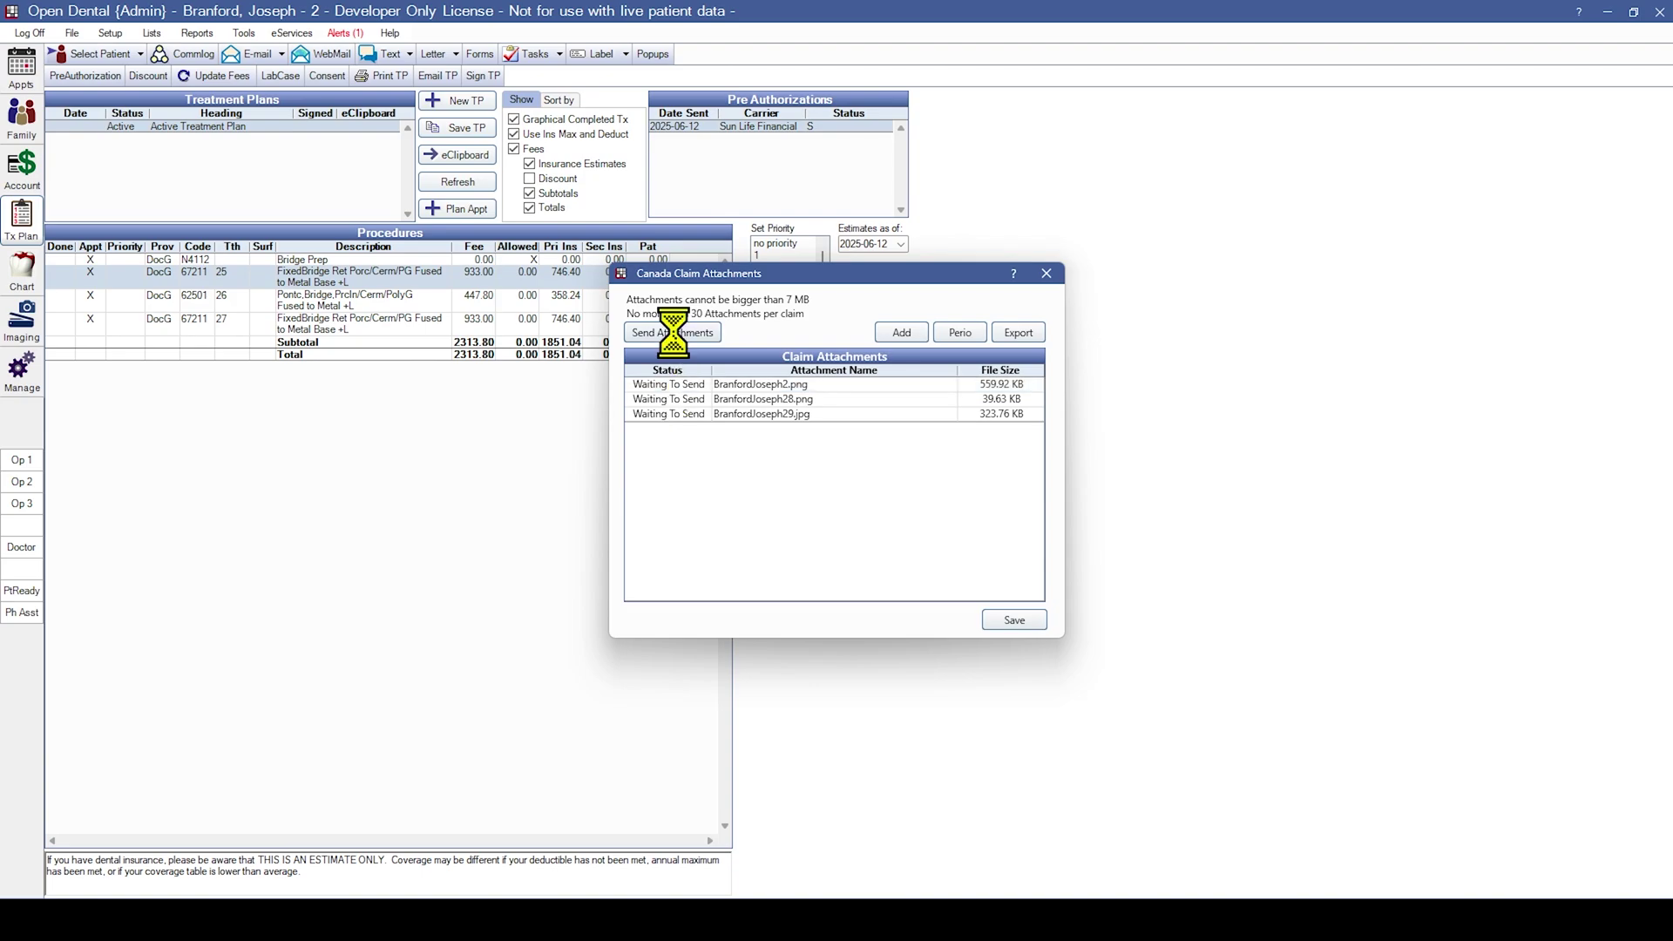
Acknowledge the sending result and reopen the predetermination's Canada Claim Attachments
{"action": "left_click", "coordinate": [869, 520]}
{"action": "right_click", "coordinate": [750, 129]}
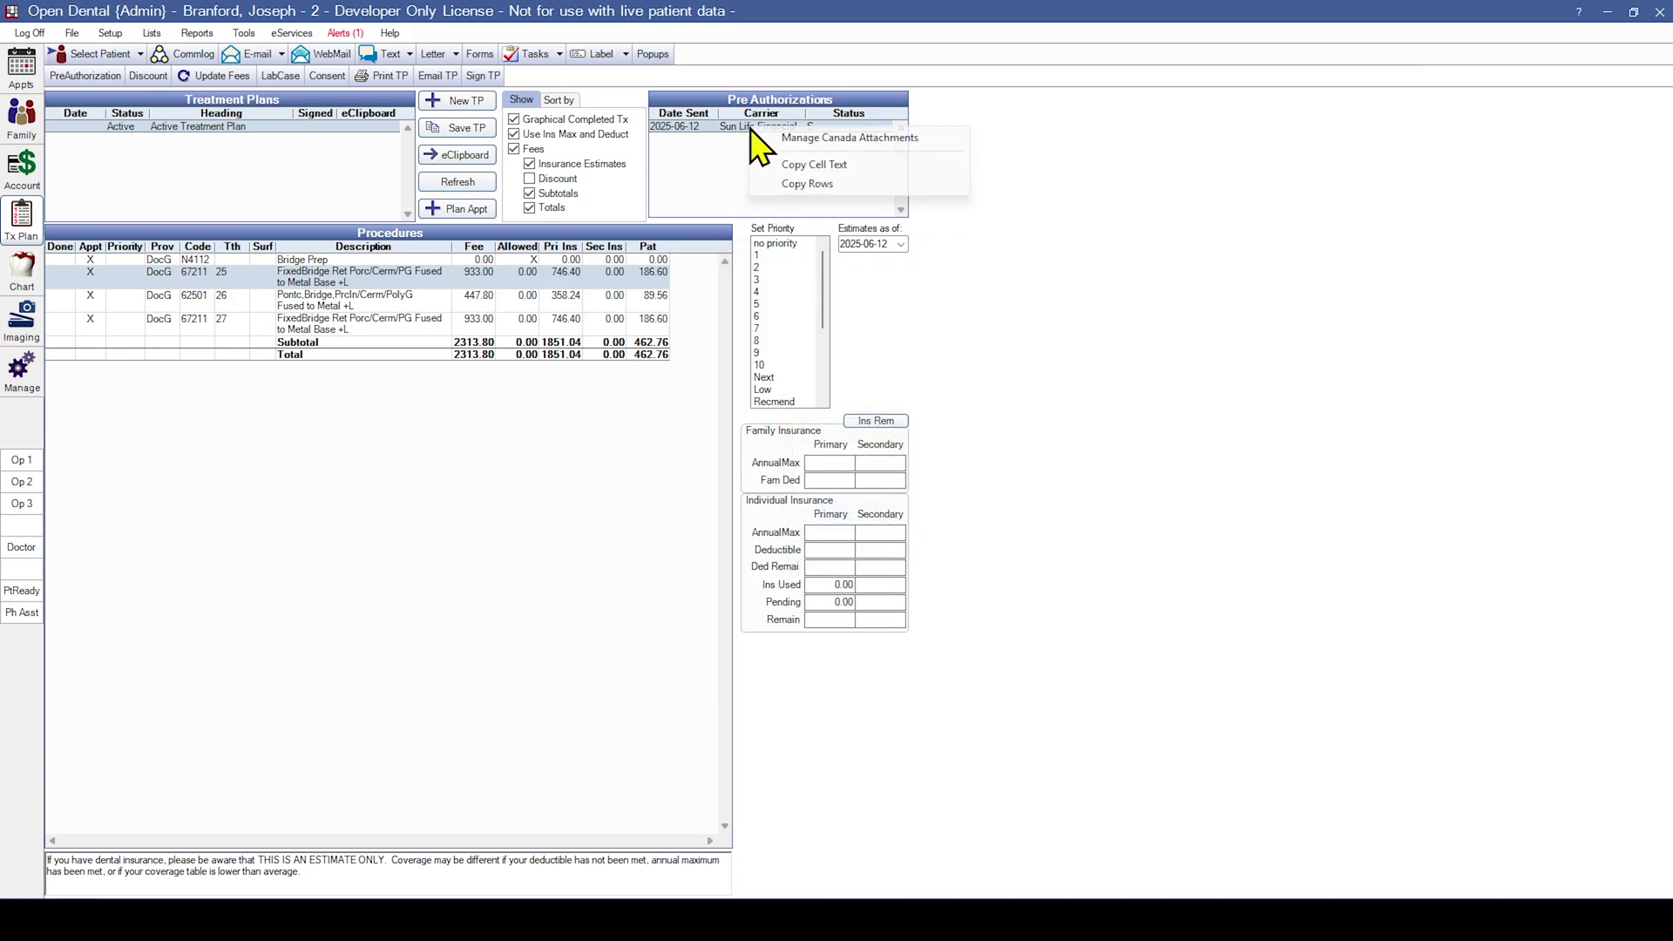
{"action": "left_click", "coordinate": [784, 140]}
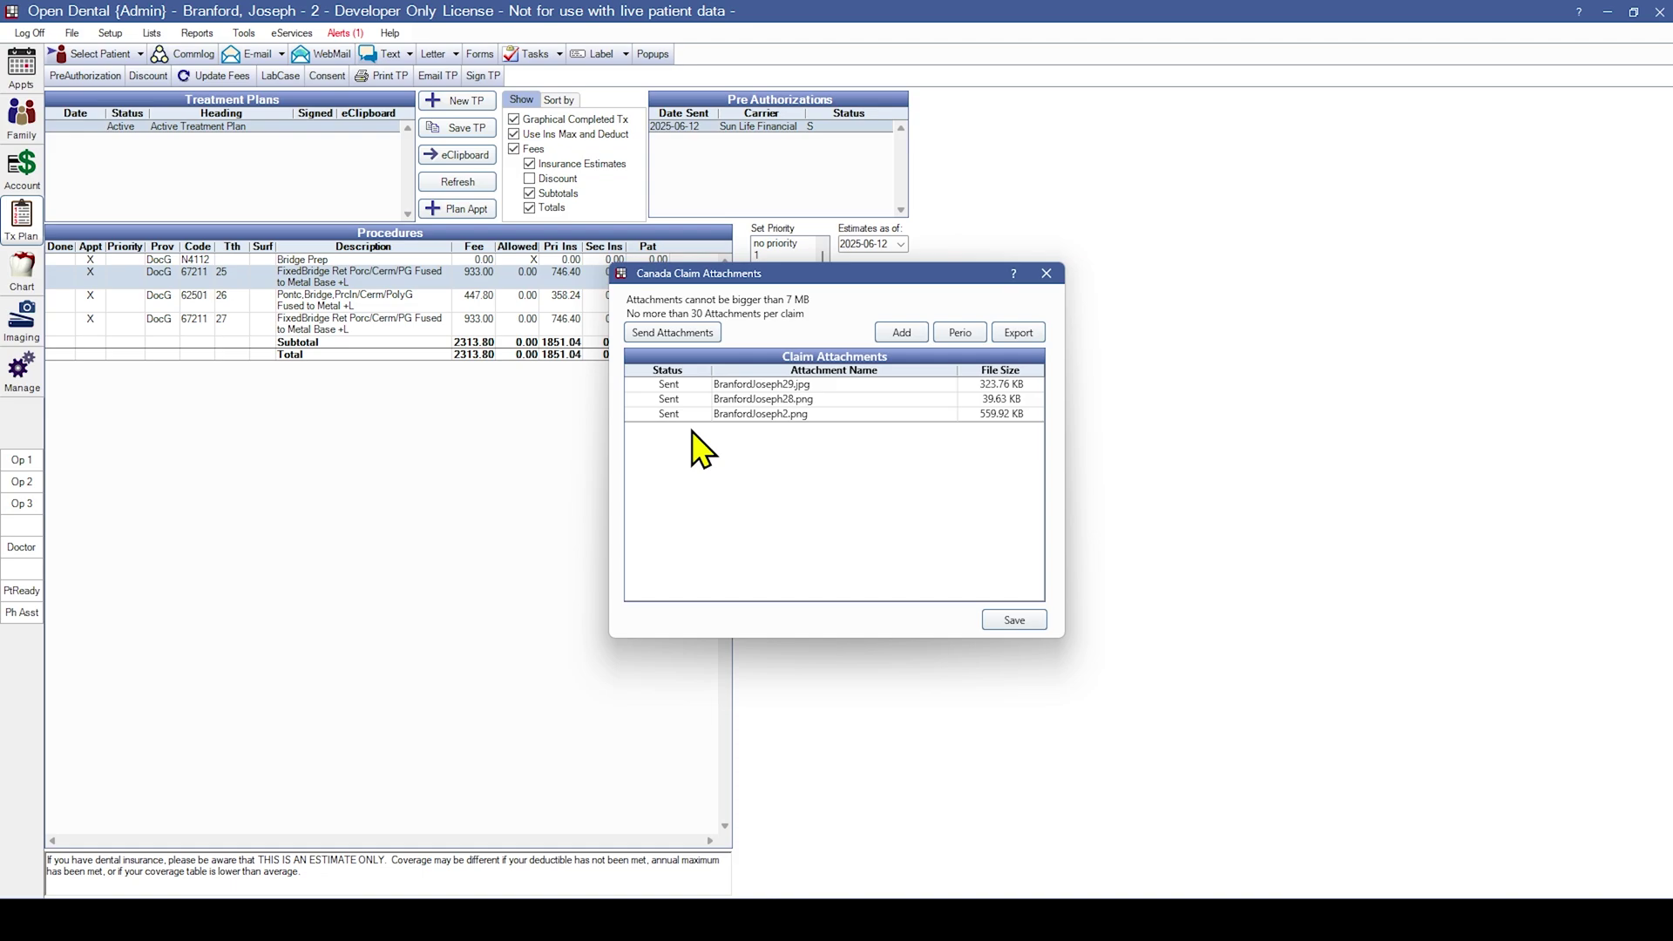
Import a fourth image (669.65 KB PNG), send it, and verify all four attachments show Sent
{"action": "left_click", "coordinate": [908, 339]}
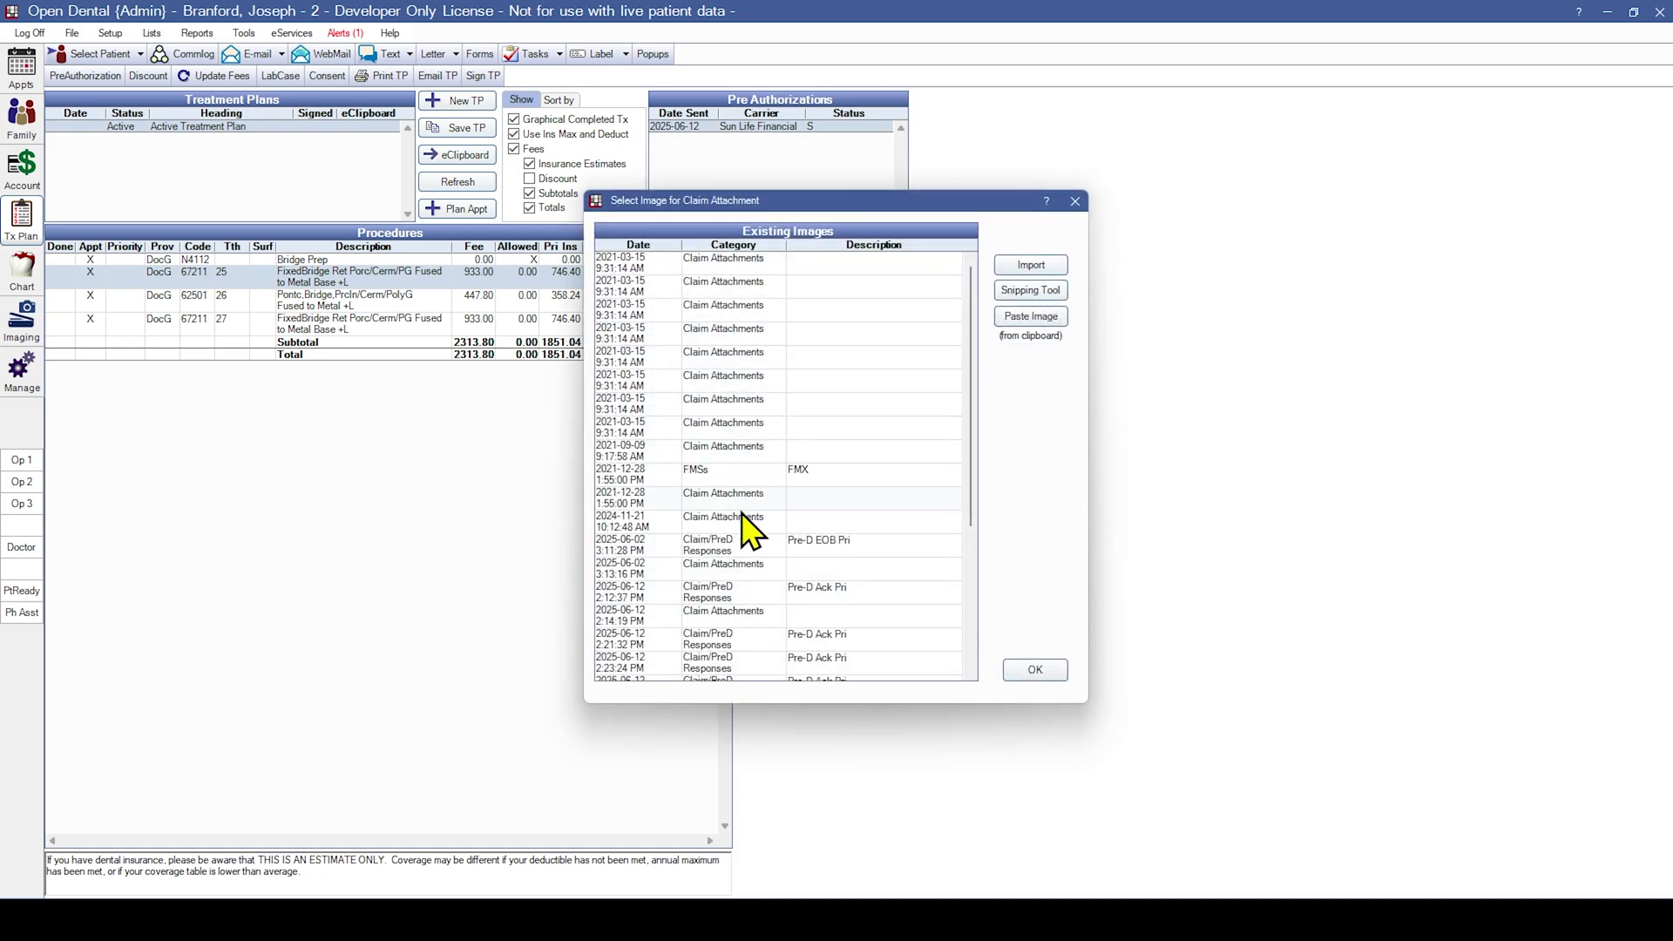
{"action": "left_click", "coordinate": [1031, 264]}
{"action": "double_click", "coordinate": [857, 474]}
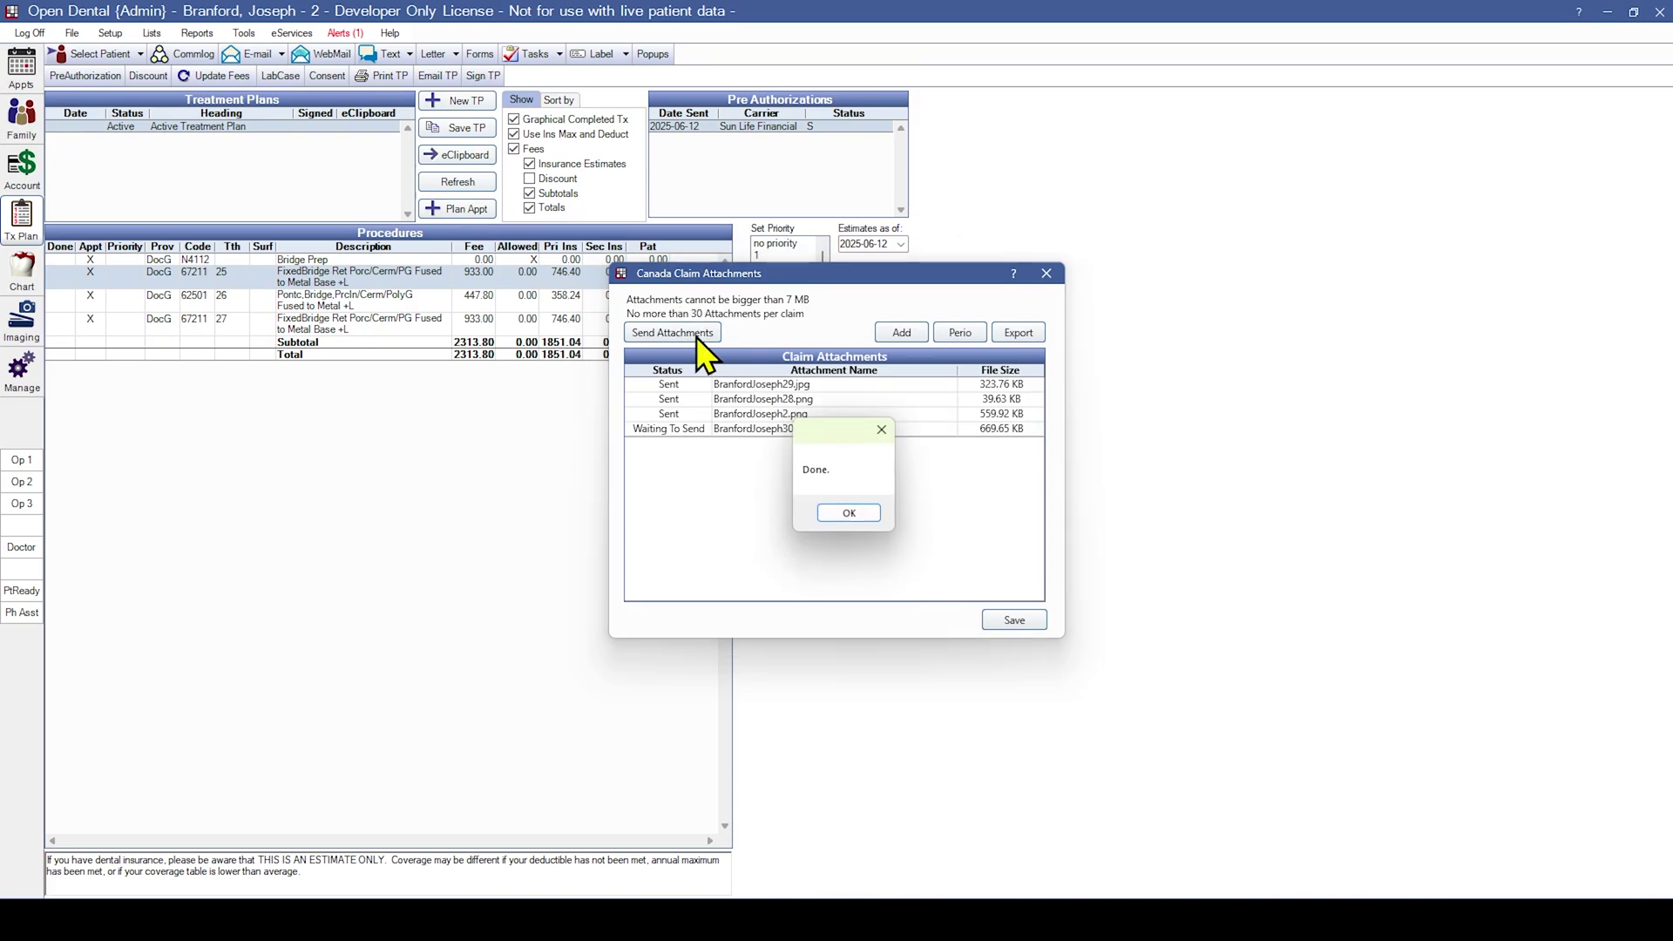
{"action": "left_click", "coordinate": [835, 511]}
{"action": "double_click", "coordinate": [755, 136]}
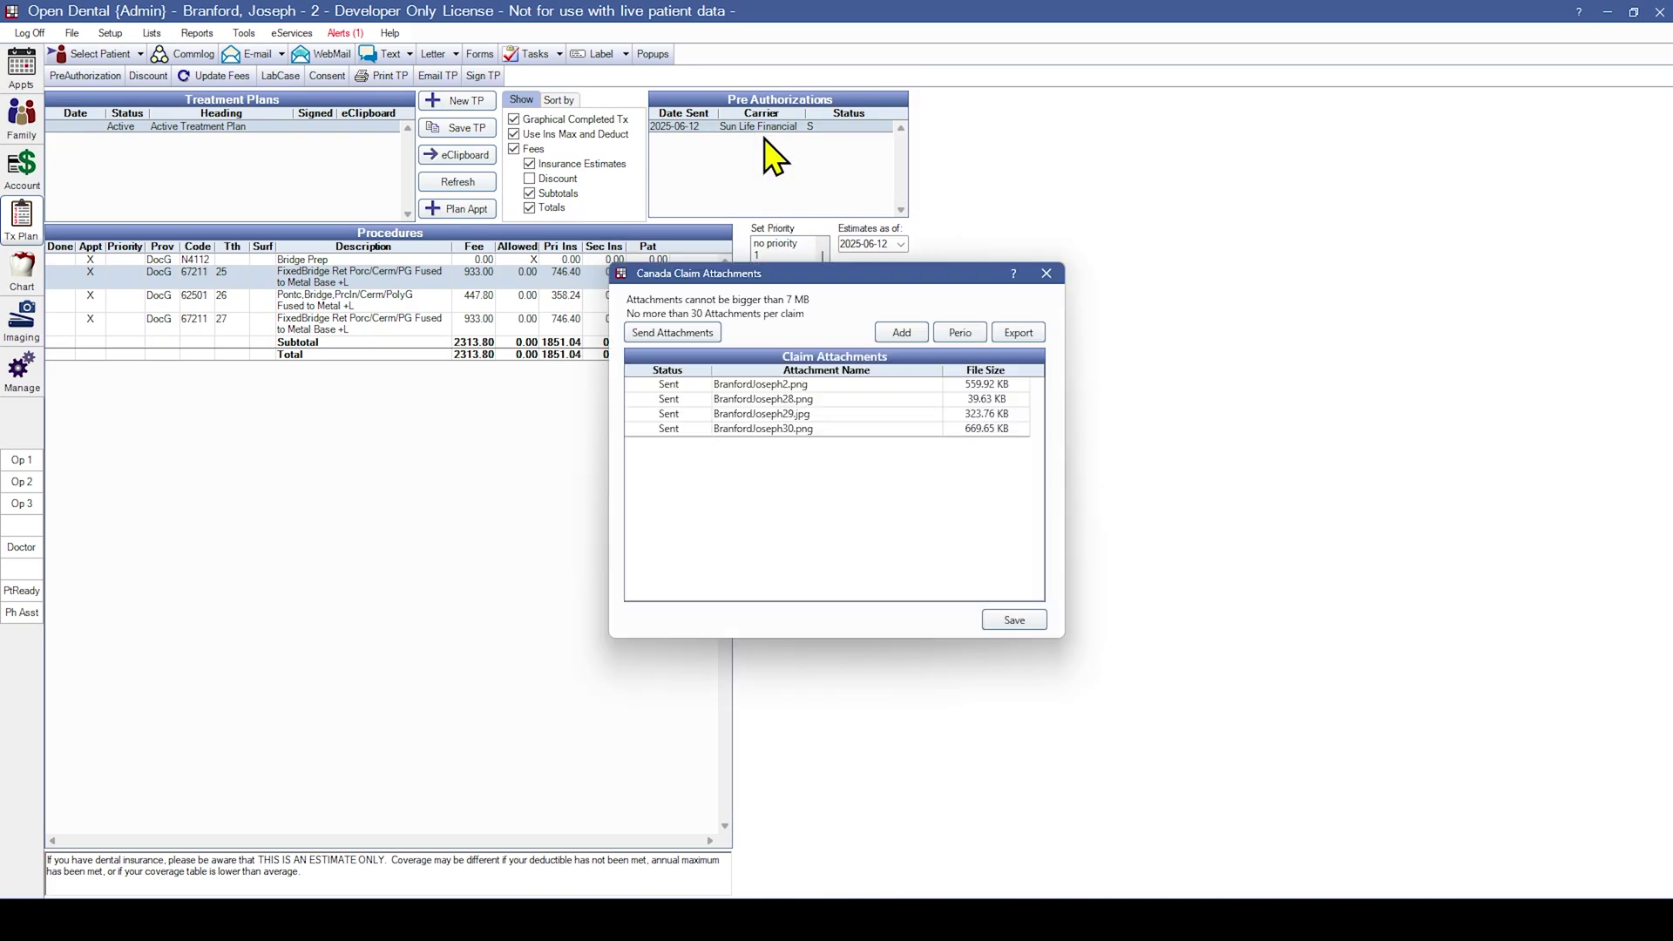